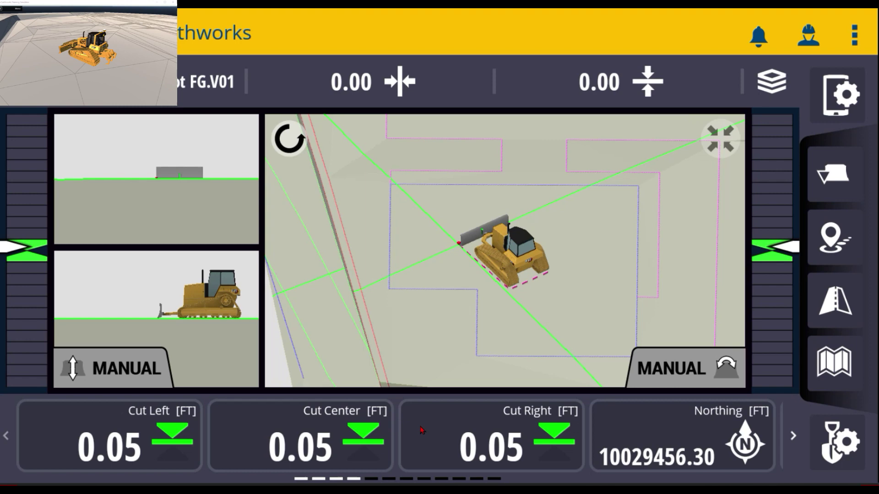
# Step: From the Cut/Fill Right tile's options, open the Text Ribbon settings in edit mode
pyautogui.click(422, 431)
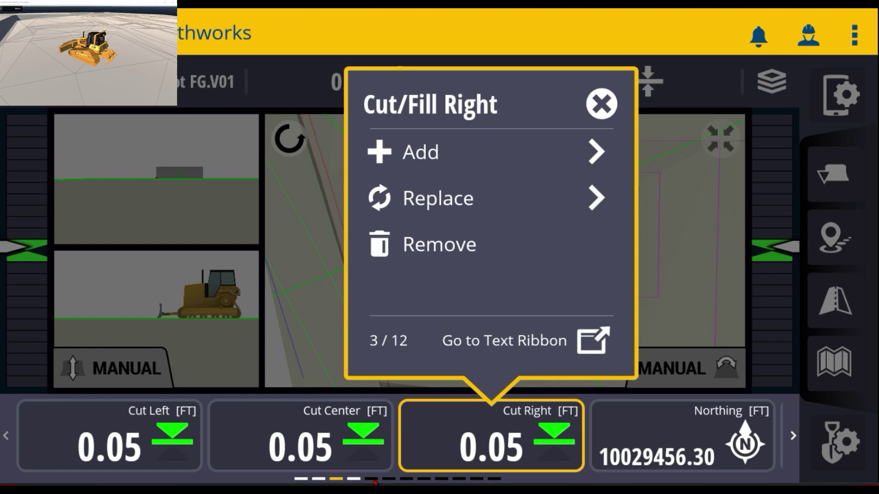
pyautogui.click(516, 344)
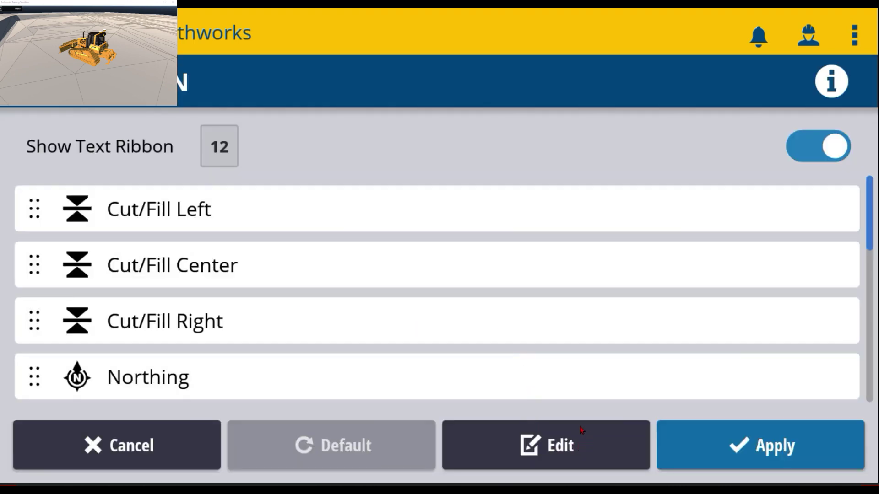
pyautogui.click(568, 439)
# Step: In the readout checklist, uncheck Cut/Fill Center, Design Elevation and Station
pyautogui.click(564, 447)
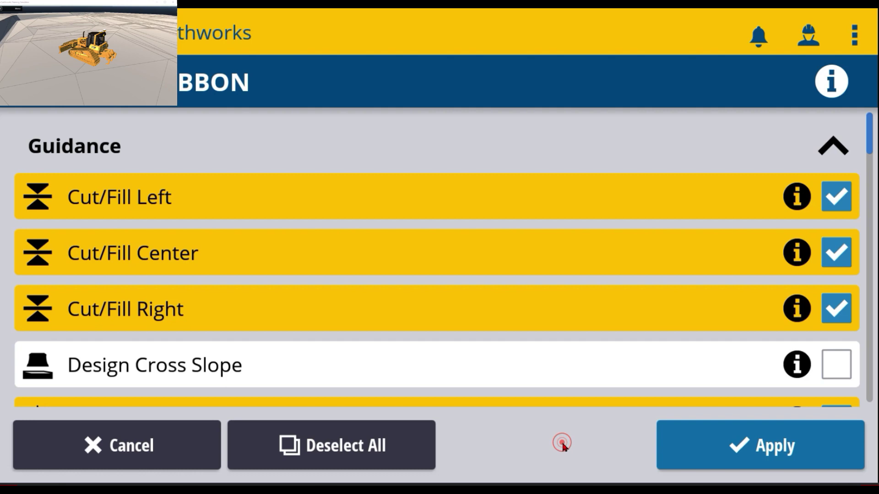
pyautogui.click(270, 249)
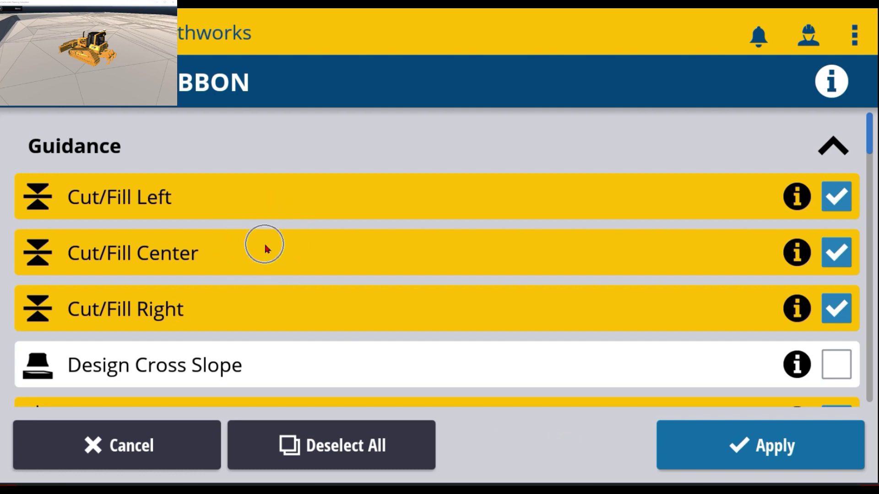
pyautogui.click(669, 257)
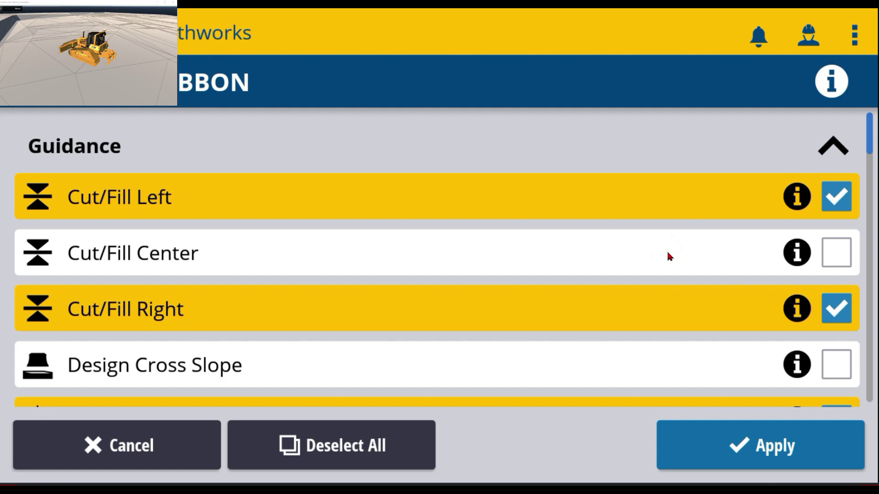
pyautogui.scroll(-3, 669, 256)
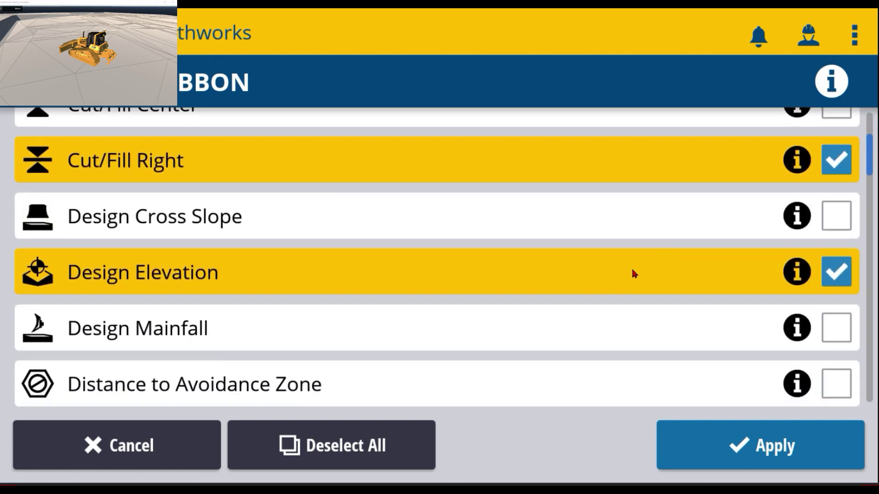
pyautogui.click(632, 271)
pyautogui.scroll(-1, 633, 270)
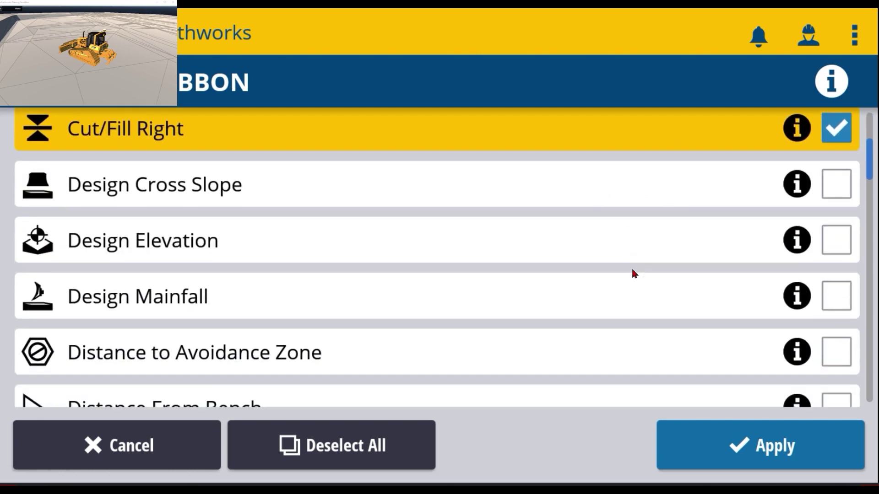
pyautogui.scroll(-8, 634, 273)
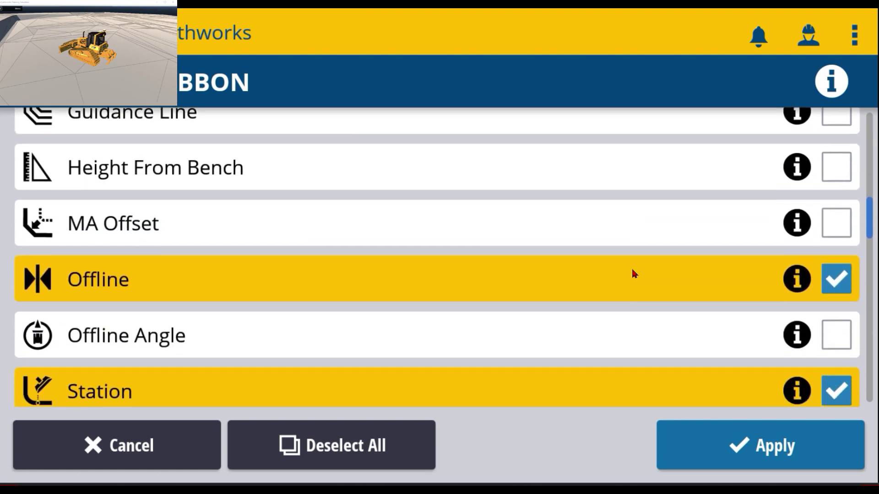
pyautogui.scroll(-3, 634, 274)
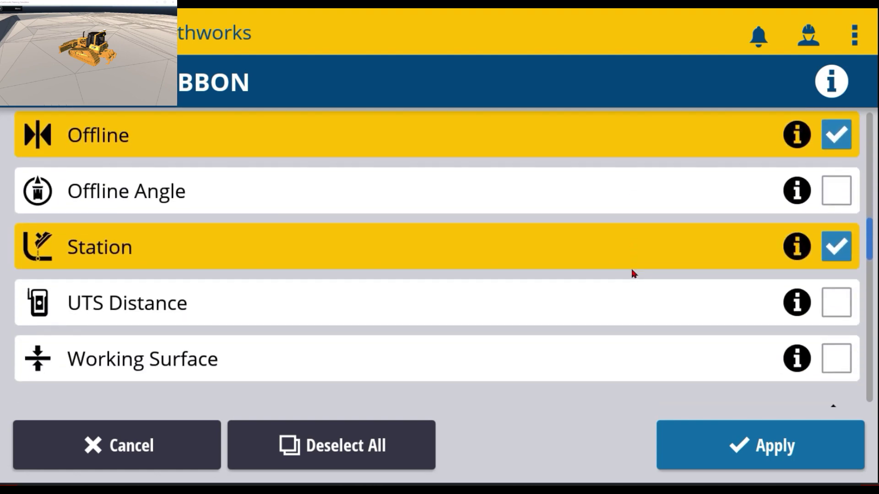
pyautogui.click(584, 244)
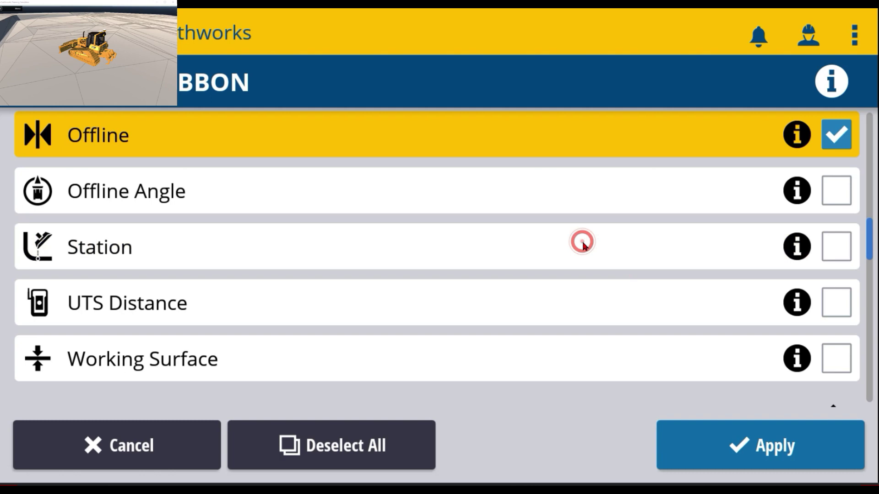
# Step: Uncheck Northing, Easting, GNSS Horizontal/Vertical Precision and Satellite Count, and check Blade Slope
pyautogui.scroll(-6, 583, 245)
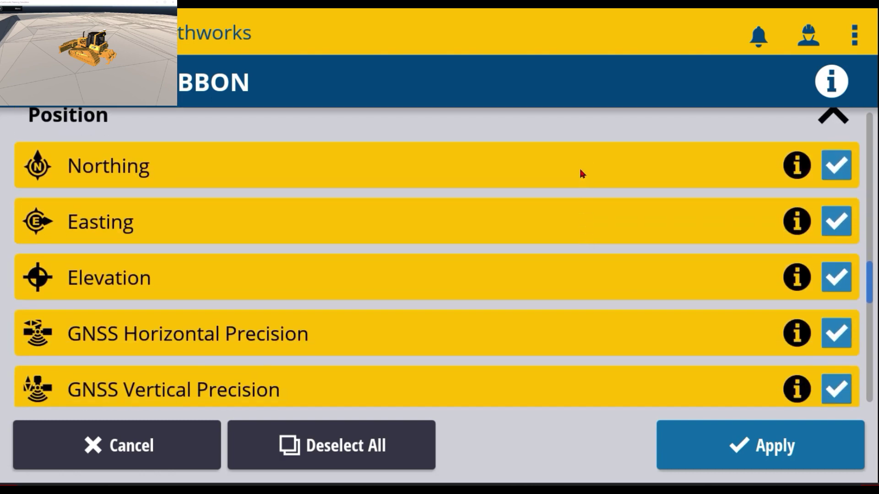
pyautogui.click(581, 172)
pyautogui.click(581, 172)
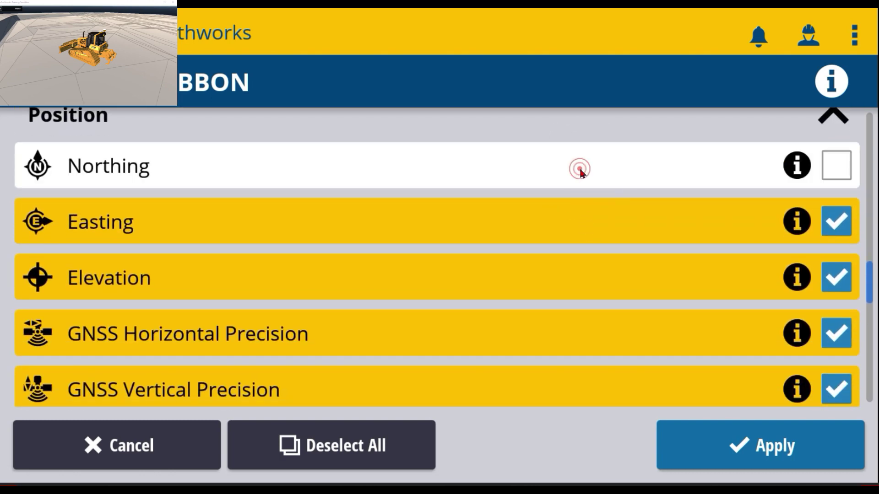
pyautogui.click(565, 220)
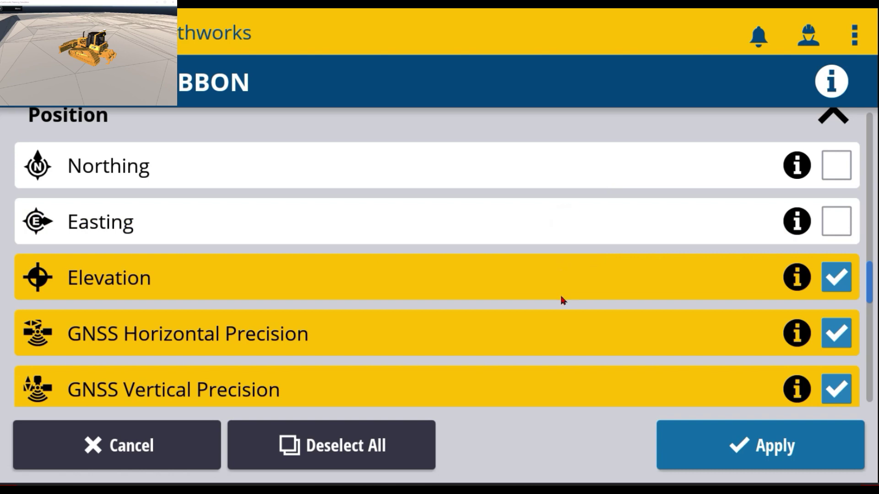
pyautogui.click(566, 327)
pyautogui.scroll(-3, 566, 329)
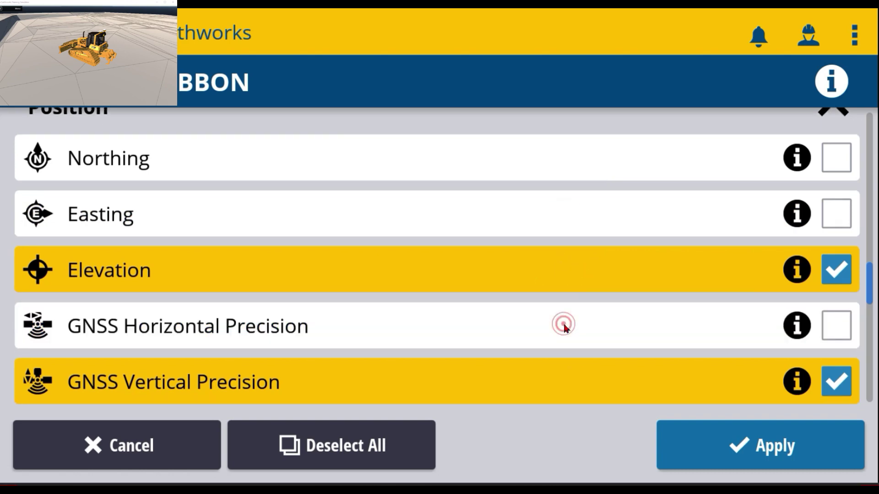
pyautogui.click(551, 259)
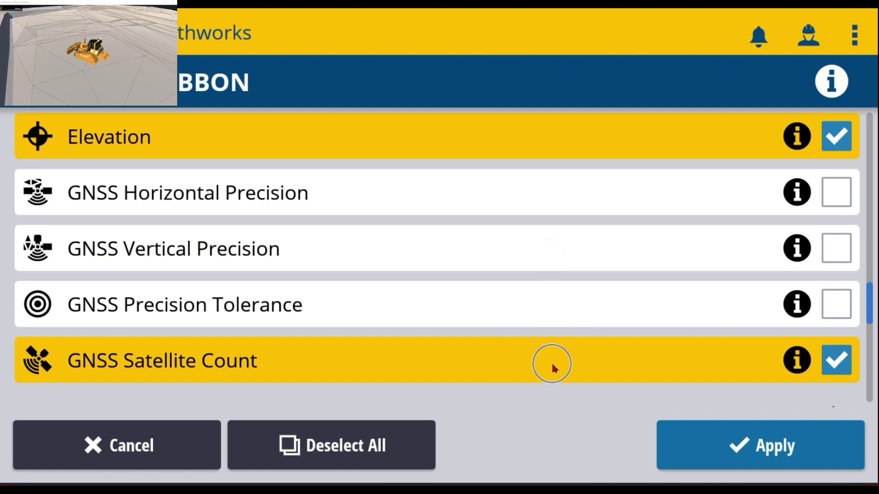
pyautogui.scroll(-3, 551, 361)
pyautogui.click(541, 232)
pyautogui.scroll(-3, 542, 234)
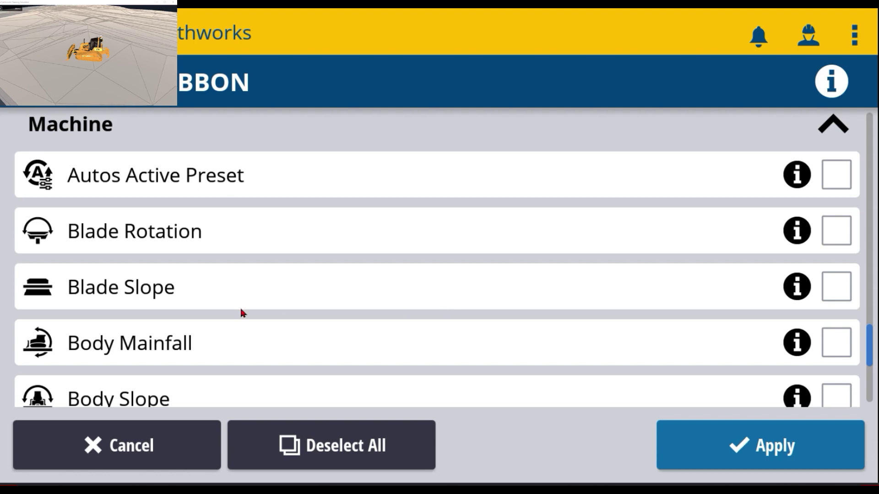
pyautogui.click(174, 296)
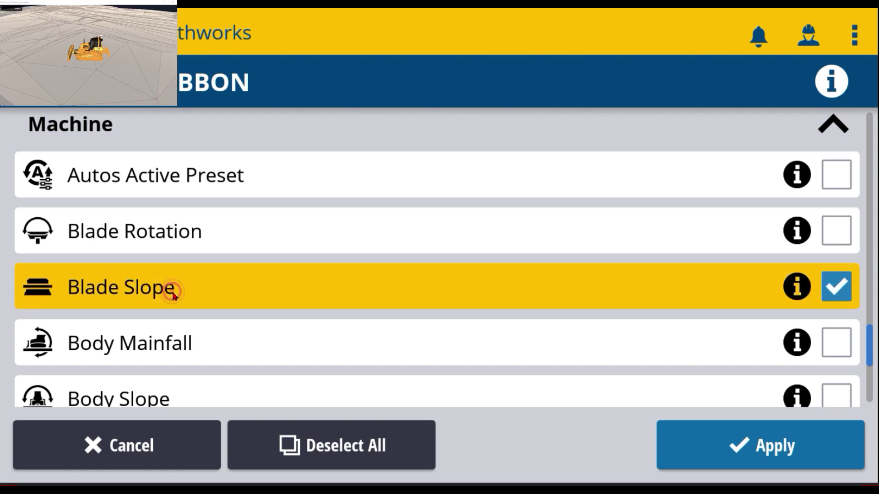
# Step: Apply the new ribbon readout selection
pyautogui.click(766, 440)
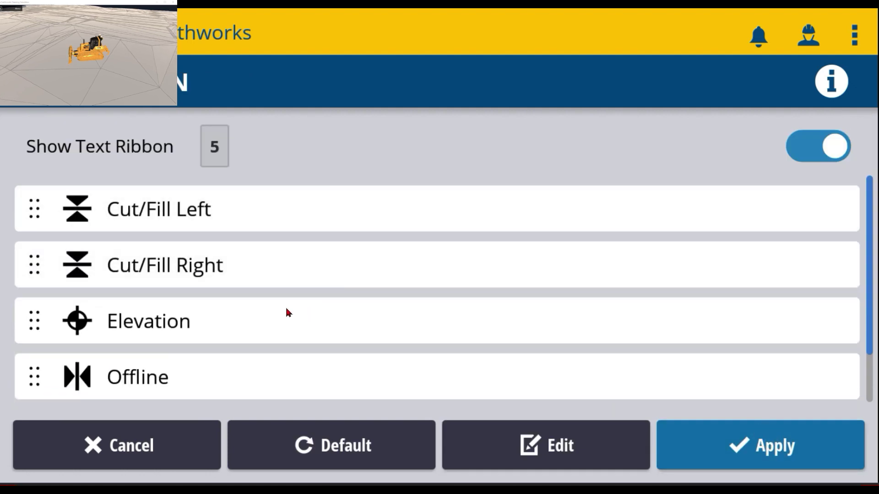
pyautogui.scroll(-2, 290, 312)
pyautogui.scroll(2, 294, 312)
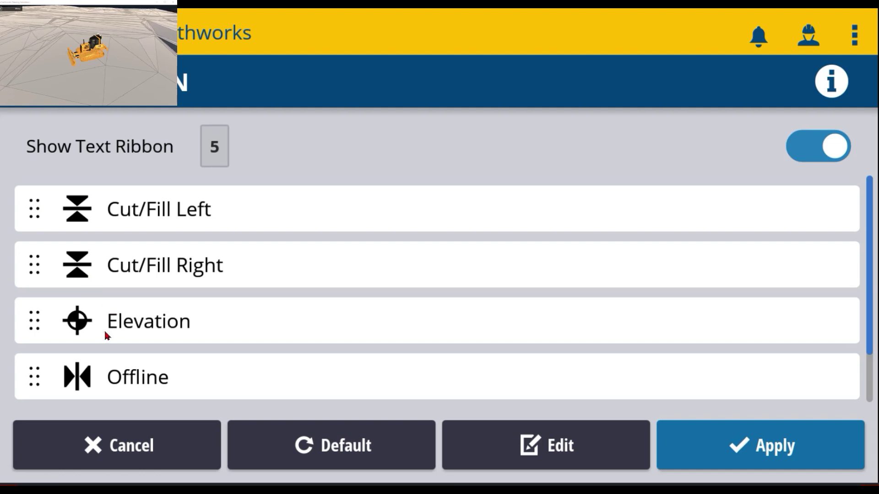
pyautogui.scroll(-1, 107, 336)
# Step: Move Elevation and Offline above Cut/Fill Right and apply the new ribbon order
pyautogui.click(37, 283)
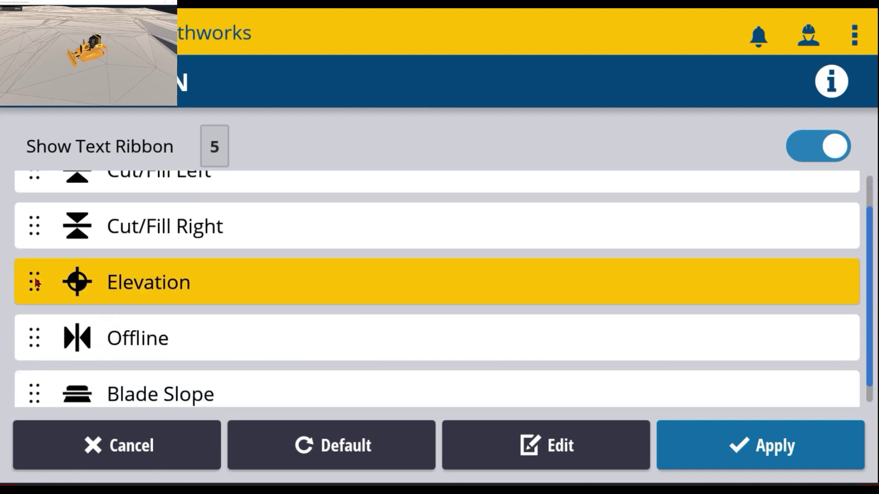
pyautogui.moveTo(37, 283); pyautogui.dragTo(35, 224)
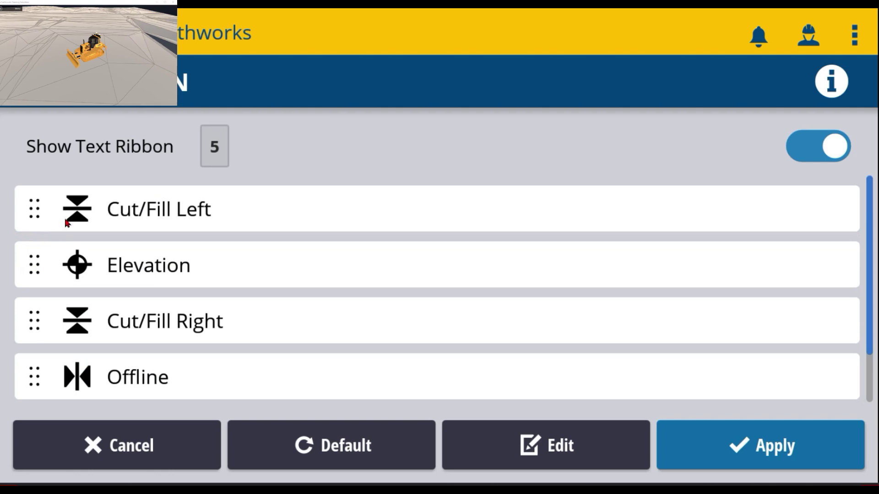
pyautogui.moveTo(37, 372); pyautogui.dragTo(39, 313)
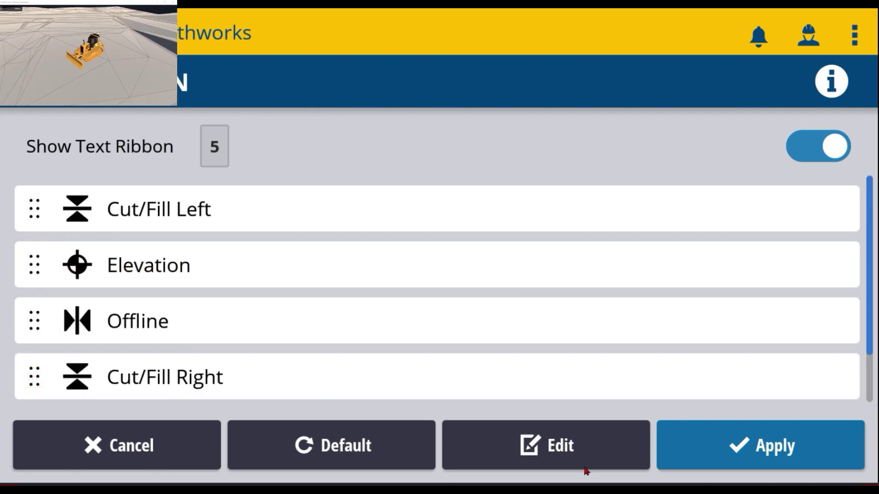
pyautogui.click(773, 444)
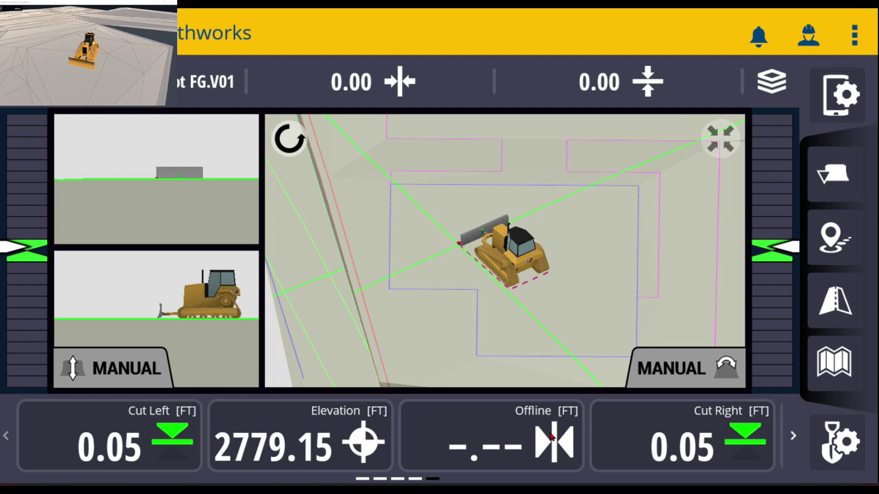
# Step: Swipe the ribbon to reveal Blade Slope, then switch blade control to AUTO and back to MANUAL
pyautogui.moveTo(548, 432); pyautogui.dragTo(412, 451)
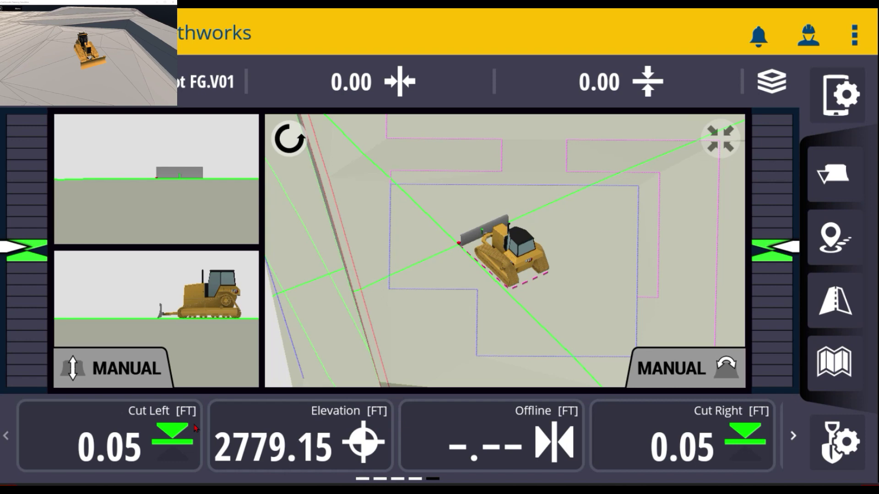
pyautogui.click(108, 75)
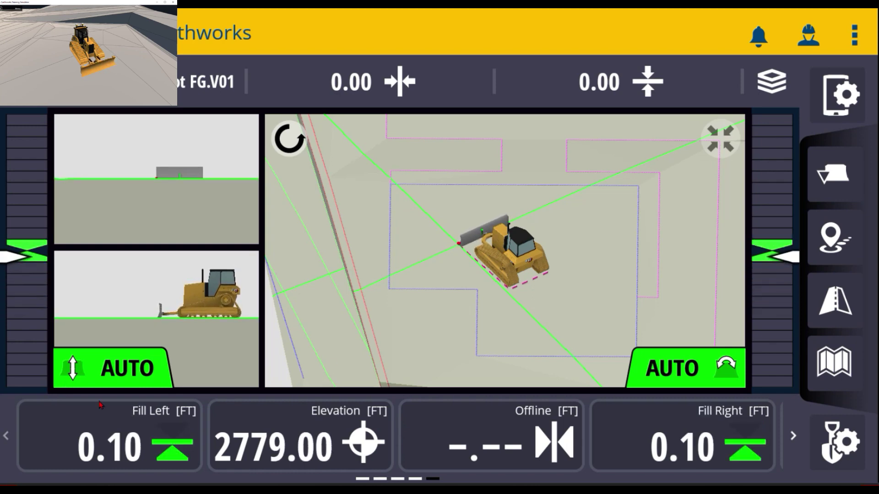
pyautogui.click(72, 84)
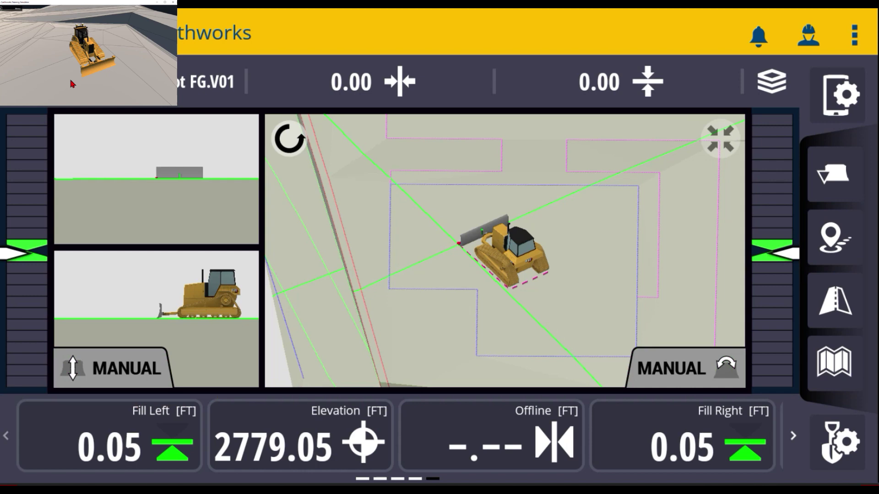
# Step: In Lightbar settings, turn off Cut/Fill Left and Right and turn on center Offline Left/Right
pyautogui.click(838, 103)
pyautogui.scroll(-1, 772, 235)
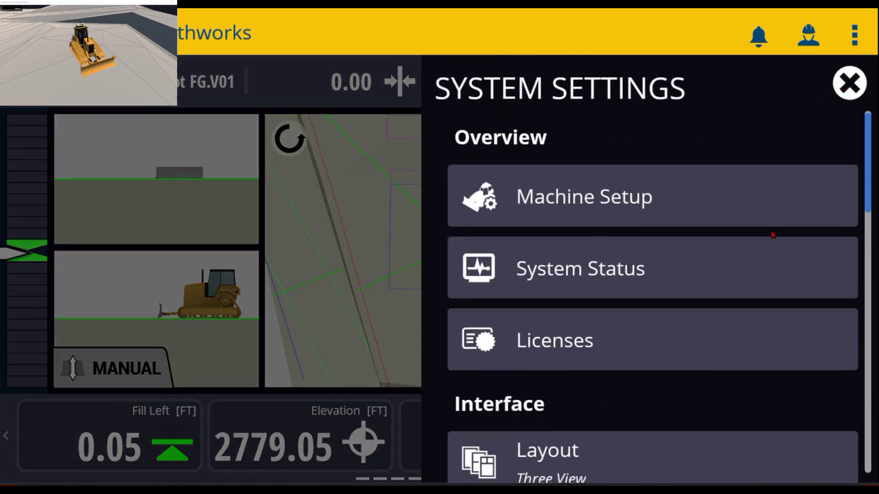
pyautogui.scroll(-5, 772, 235)
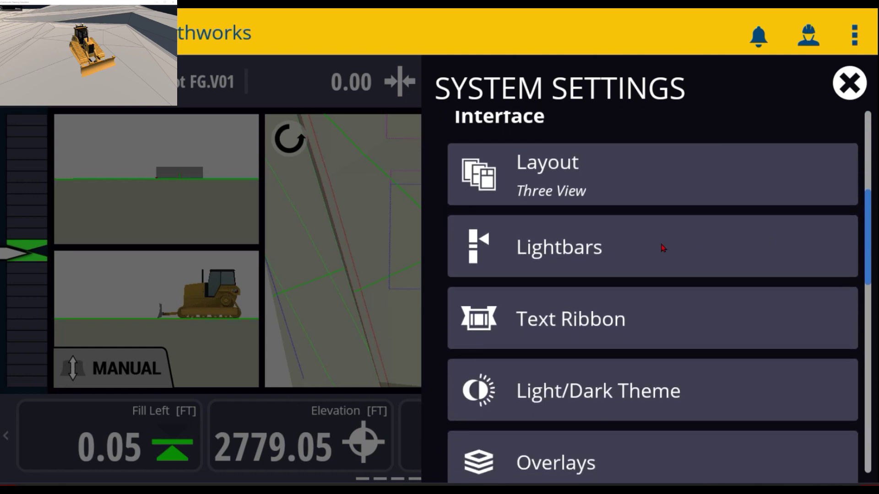
pyautogui.click(662, 247)
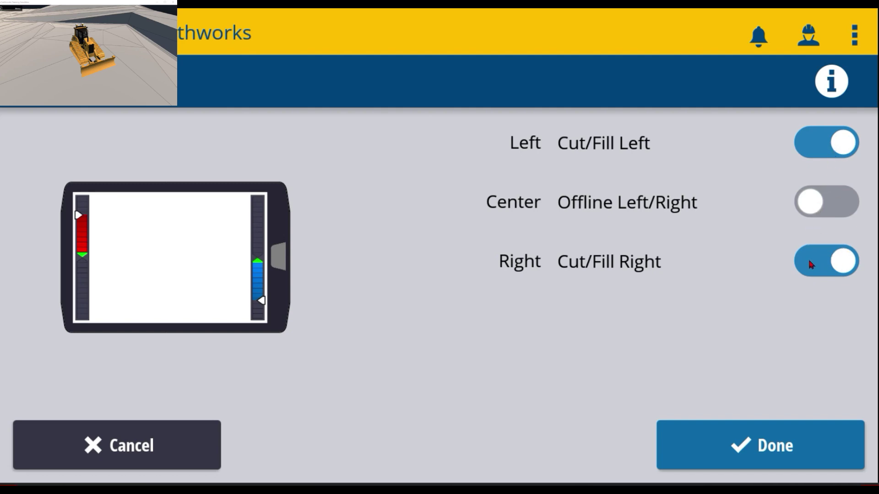
pyautogui.click(808, 257)
pyautogui.click(814, 151)
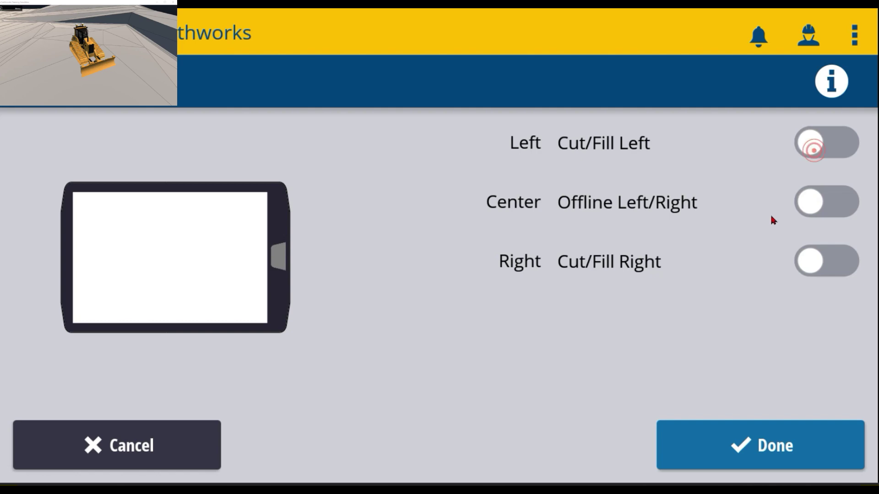
pyautogui.click(829, 201)
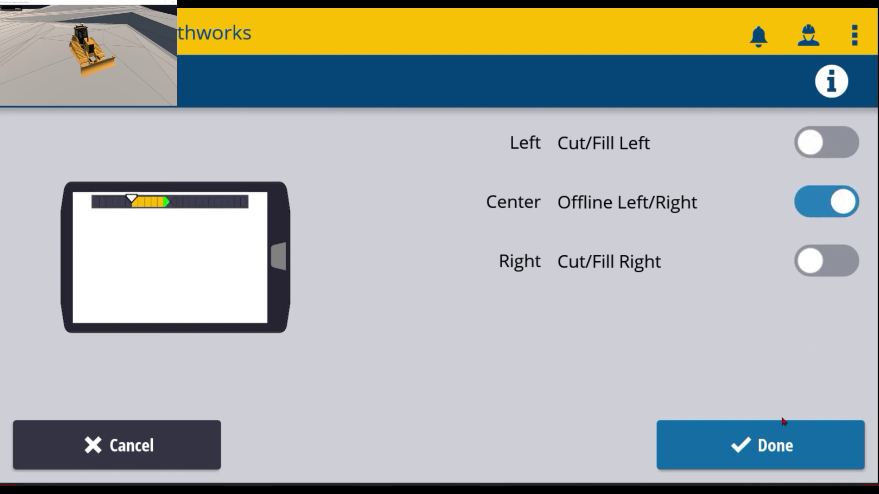
pyautogui.click(779, 443)
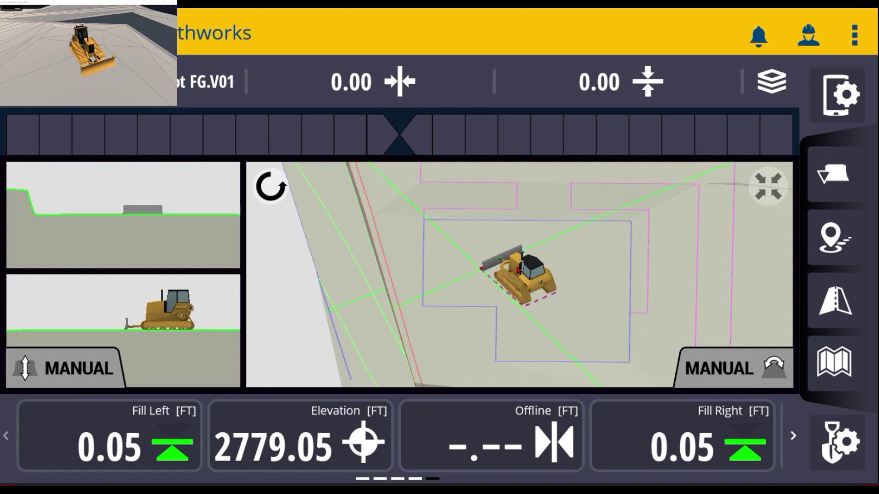
pyautogui.moveTo(567, 304); pyautogui.dragTo(550, 337)
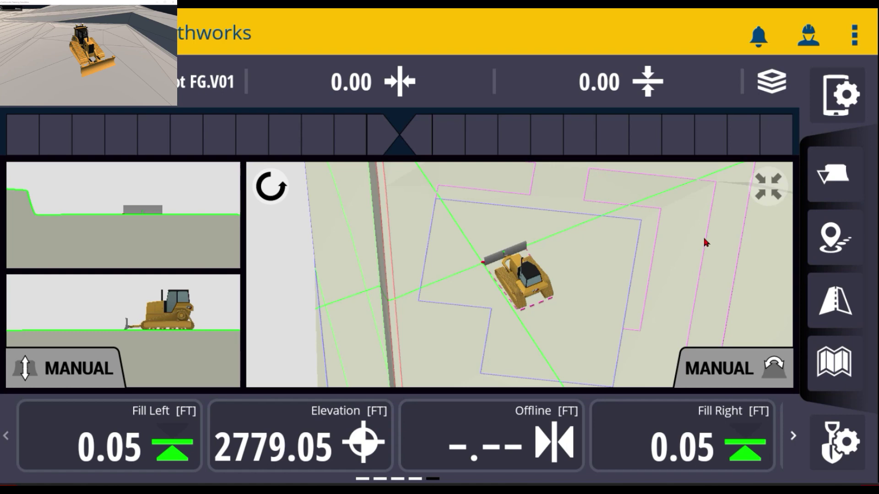
pyautogui.moveTo(502, 308); pyautogui.dragTo(496, 231)
pyautogui.scroll(5, 572, 297)
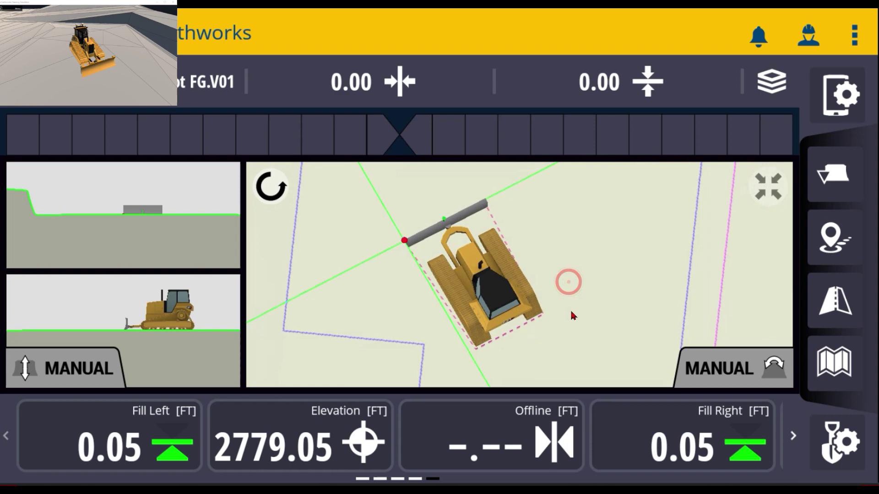
pyautogui.scroll(-5, 571, 311)
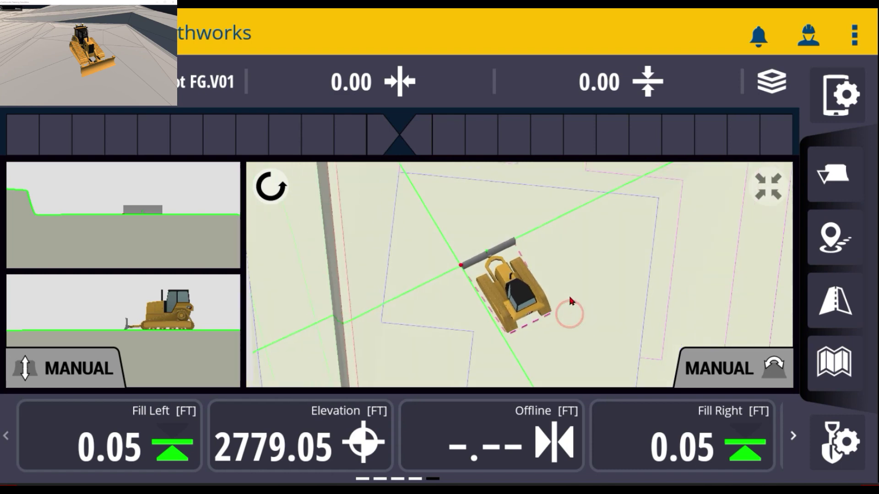
pyautogui.scroll(5, 559, 298)
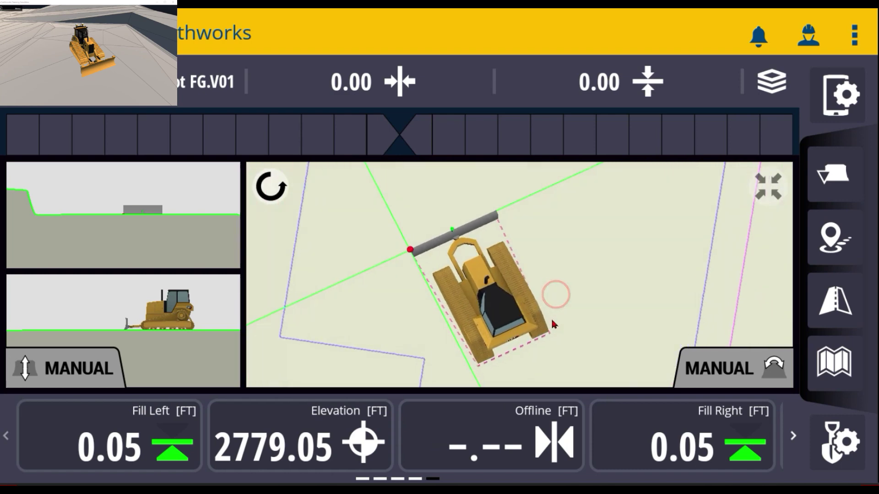
pyautogui.moveTo(559, 268); pyautogui.dragTo(590, 234)
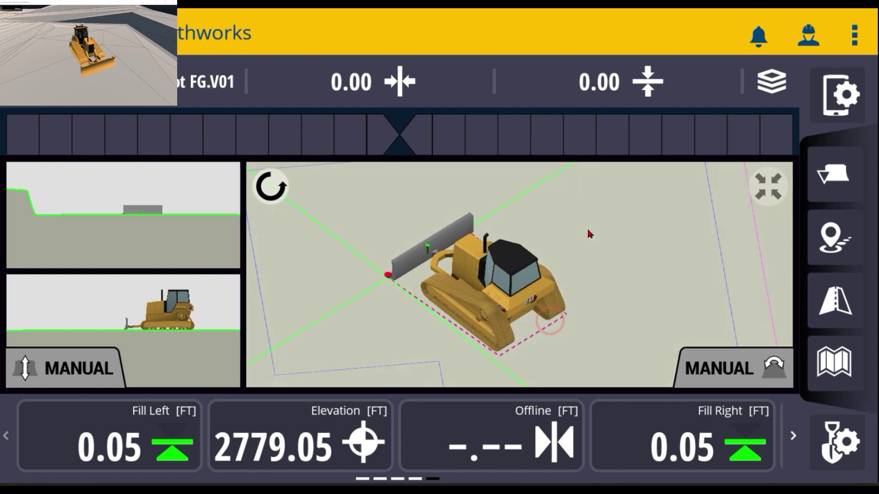
pyautogui.click(773, 190)
pyautogui.moveTo(660, 280); pyautogui.dragTo(551, 323)
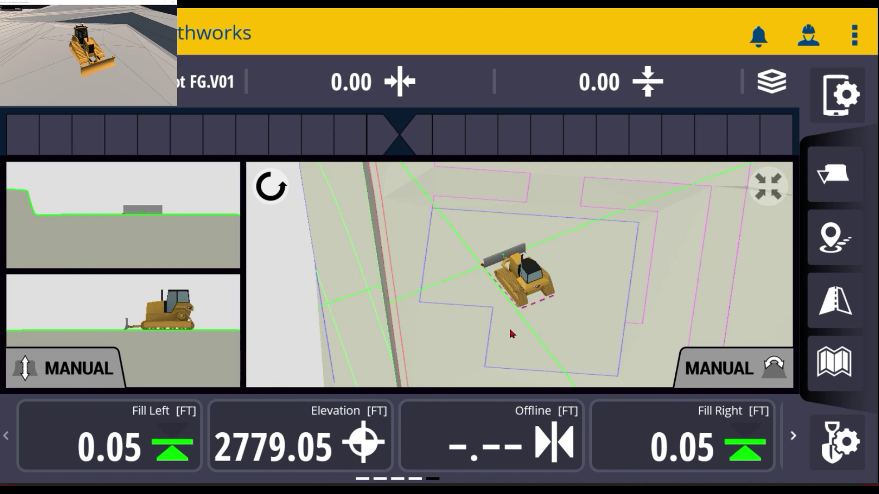
pyautogui.moveTo(572, 333)
pyautogui.mouseDown()
pyautogui.moveTo(526, 344)
pyautogui.moveTo(481, 306)
pyautogui.moveTo(473, 256)
pyautogui.moveTo(517, 242)
pyautogui.moveTo(578, 246)
pyautogui.moveTo(575, 298)
pyautogui.moveTo(502, 325)
pyautogui.moveTo(408, 314)
pyautogui.mouseUp()
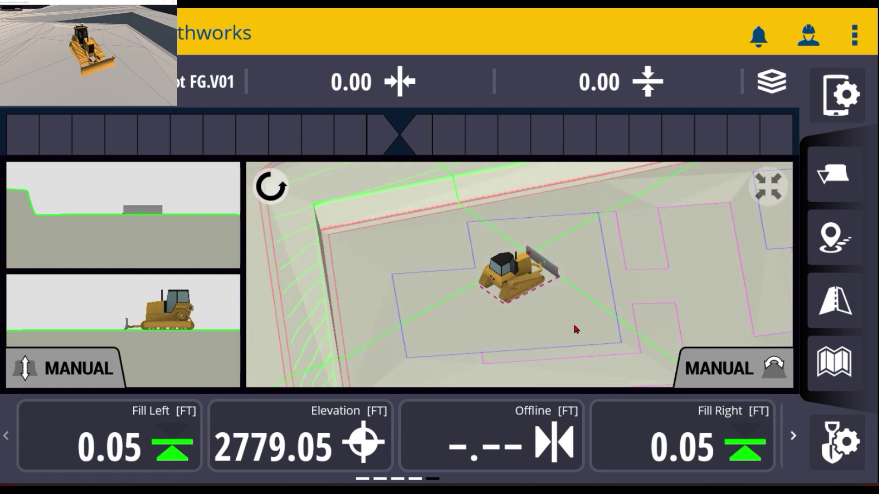
pyautogui.moveTo(577, 330)
pyautogui.mouseDown()
pyautogui.moveTo(508, 319)
pyautogui.moveTo(572, 302)
pyautogui.moveTo(615, 330)
pyautogui.mouseUp()
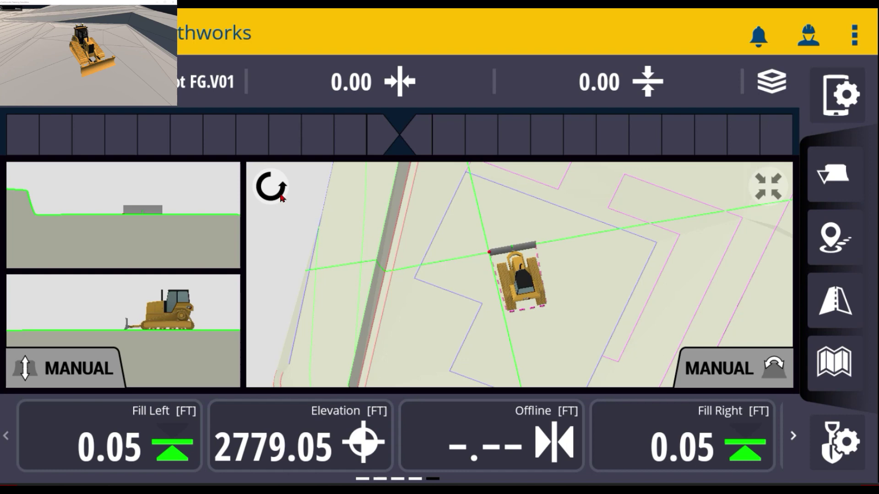
pyautogui.click(281, 196)
pyautogui.moveTo(650, 214); pyautogui.dragTo(504, 257)
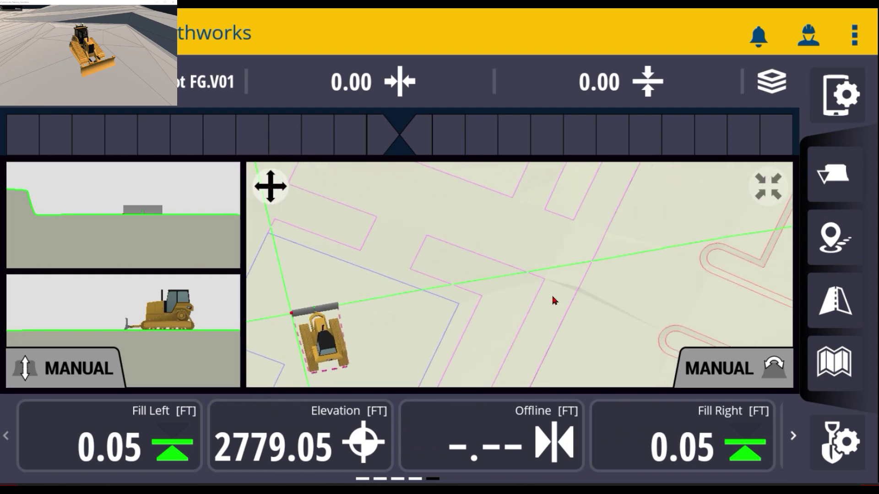
pyautogui.moveTo(705, 242); pyautogui.dragTo(501, 270)
pyautogui.moveTo(724, 233); pyautogui.dragTo(416, 290)
pyautogui.moveTo(736, 226); pyautogui.dragTo(506, 312)
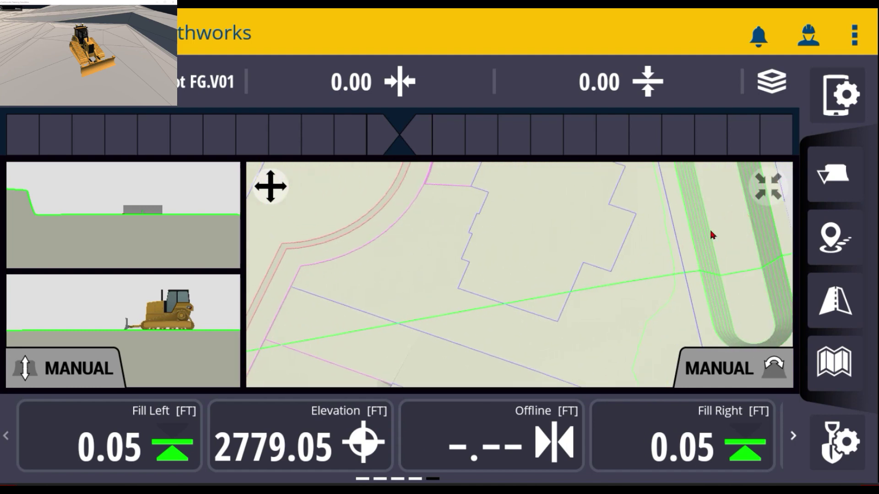
pyautogui.moveTo(720, 228); pyautogui.dragTo(632, 301)
pyautogui.moveTo(622, 201); pyautogui.dragTo(629, 290)
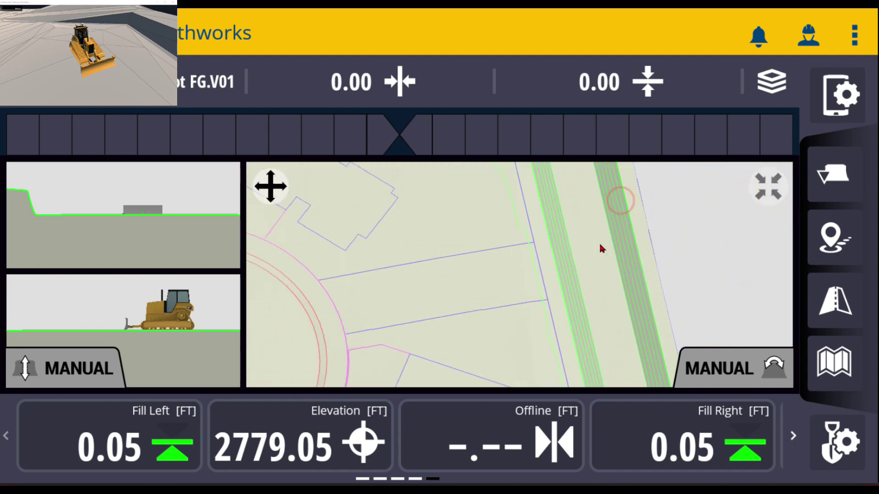
pyautogui.moveTo(588, 211); pyautogui.dragTo(621, 370)
pyautogui.moveTo(589, 232)
pyautogui.mouseDown()
pyautogui.moveTo(599, 300)
pyautogui.moveTo(563, 304)
pyautogui.moveTo(504, 253)
pyautogui.moveTo(503, 218)
pyautogui.mouseUp()
pyautogui.click(284, 191)
pyautogui.scroll(5, 568, 290)
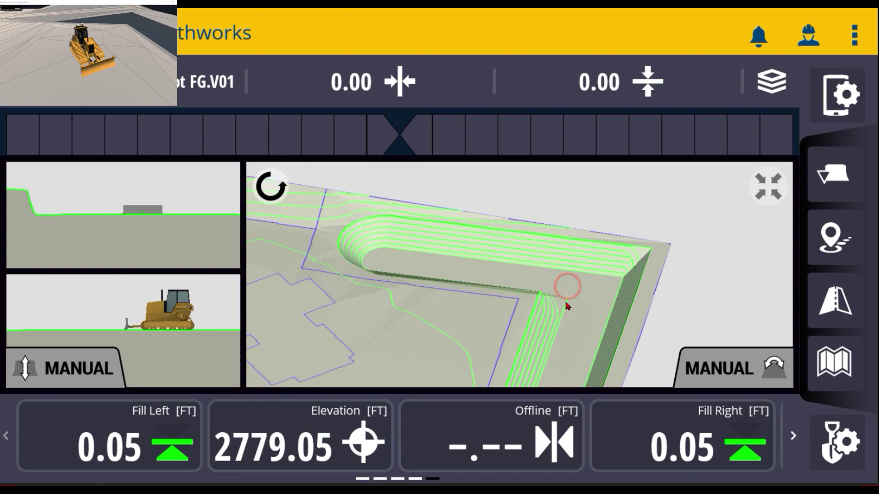
pyautogui.moveTo(569, 319); pyautogui.dragTo(538, 295)
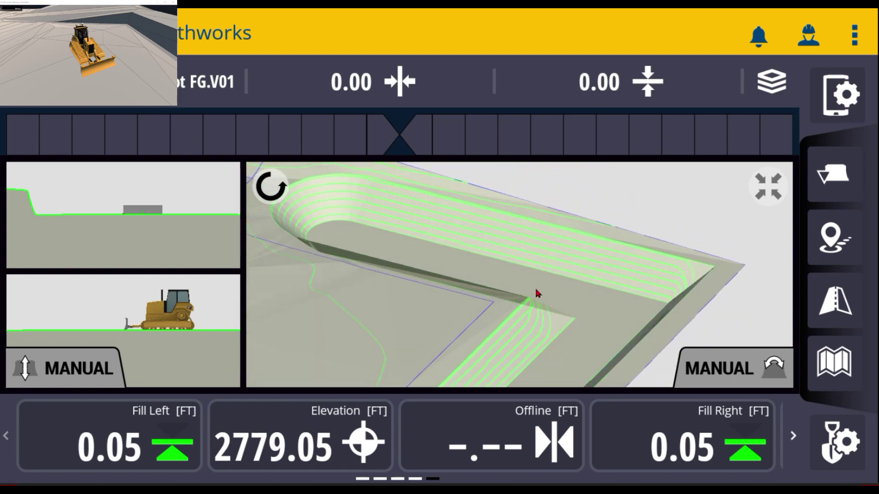
pyautogui.click(271, 188)
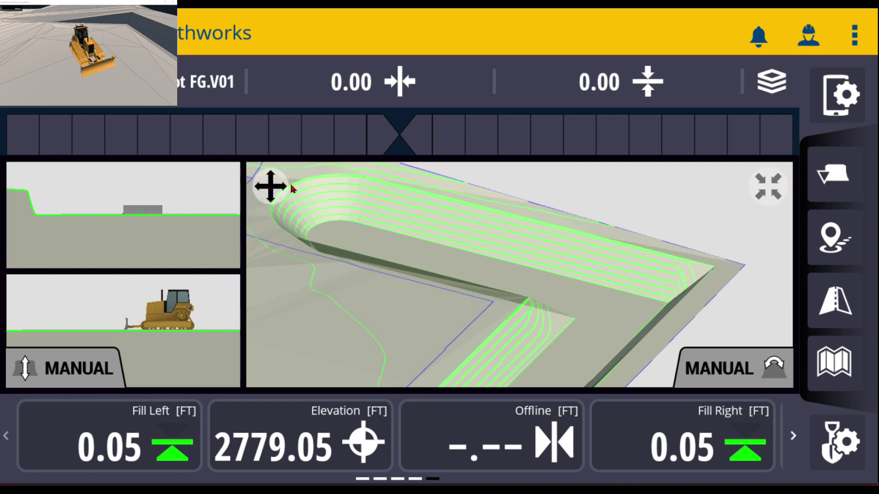
pyautogui.moveTo(359, 255); pyautogui.dragTo(504, 293)
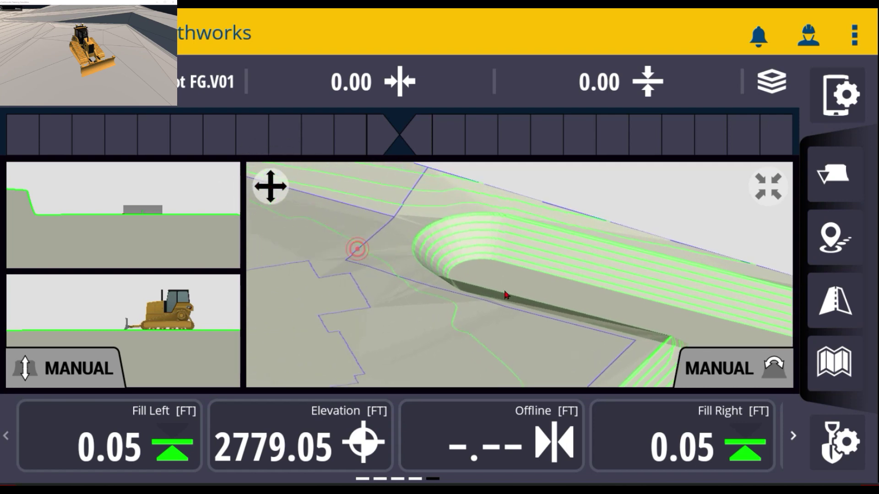
pyautogui.moveTo(350, 231); pyautogui.dragTo(475, 281)
pyautogui.moveTo(374, 219); pyautogui.dragTo(463, 292)
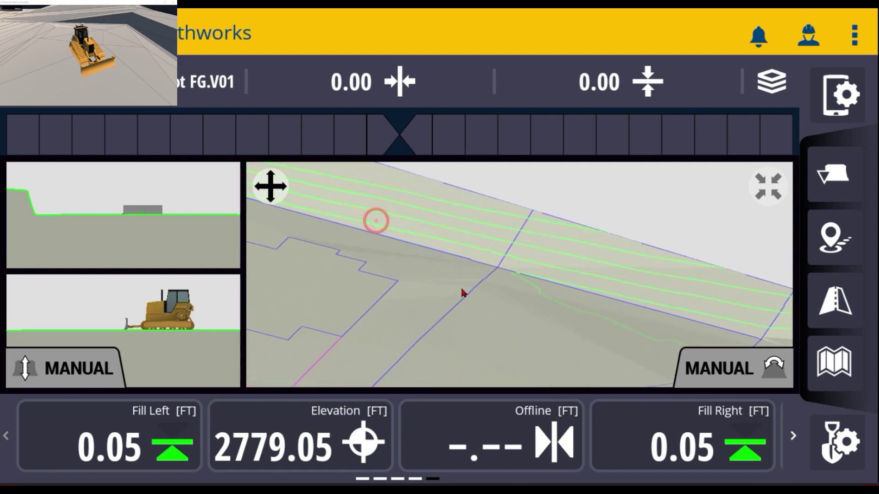
pyautogui.moveTo(400, 249); pyautogui.dragTo(350, 280)
pyautogui.click(270, 190)
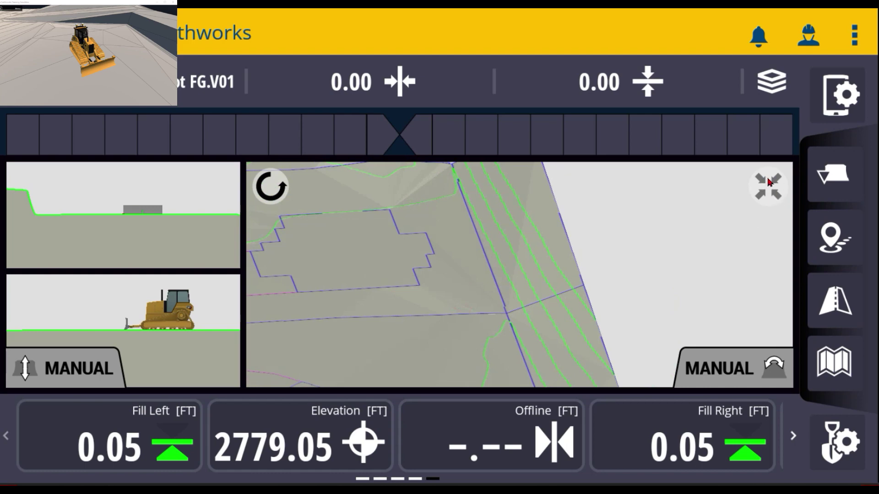
pyautogui.click(769, 182)
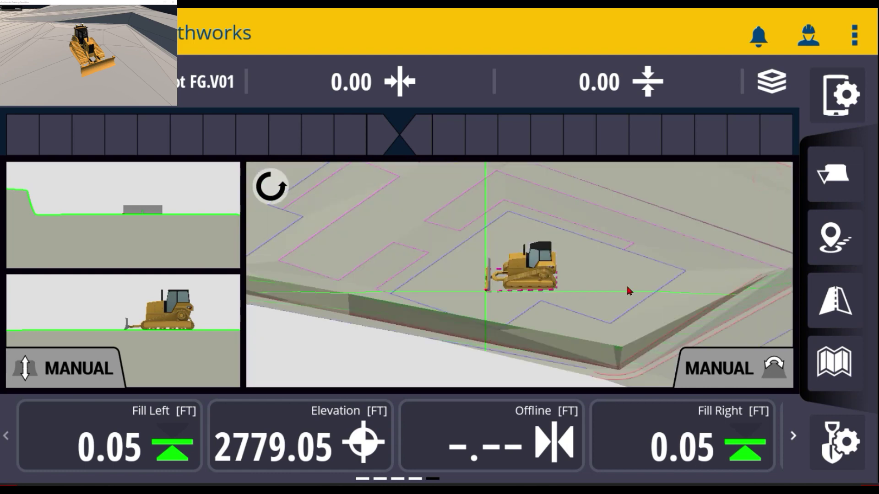
pyautogui.moveTo(626, 288); pyautogui.dragTo(537, 335)
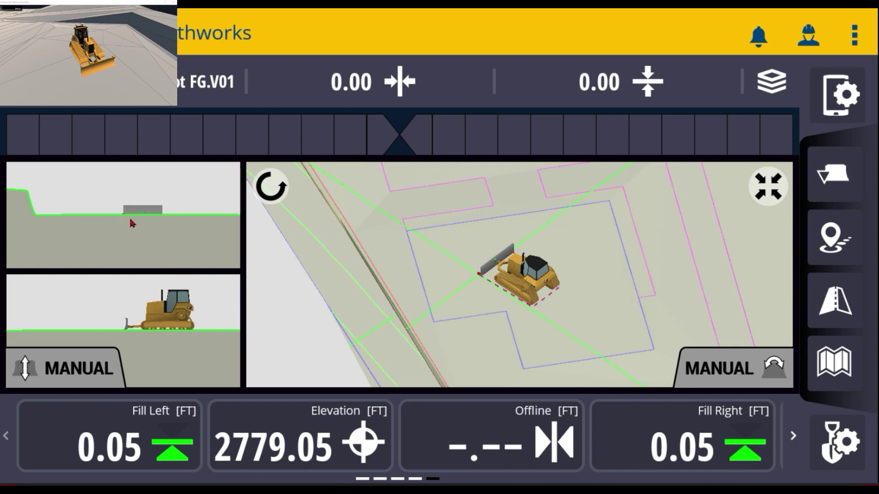
pyautogui.moveTo(131, 229)
pyautogui.mouseDown()
pyautogui.moveTo(129, 218)
pyautogui.moveTo(143, 239)
pyautogui.moveTo(127, 206)
pyautogui.moveTo(138, 229)
pyautogui.mouseUp()
pyautogui.moveTo(179, 326); pyautogui.dragTo(174, 337)
pyautogui.click(216, 302)
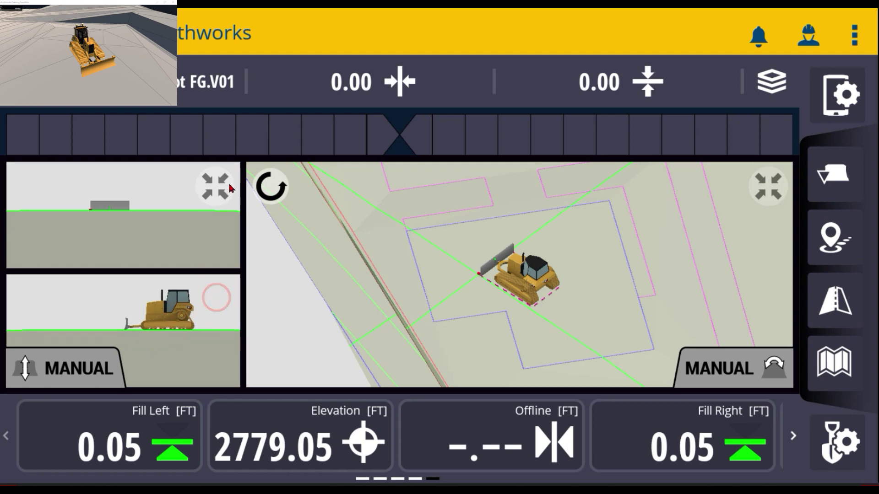
pyautogui.click(218, 187)
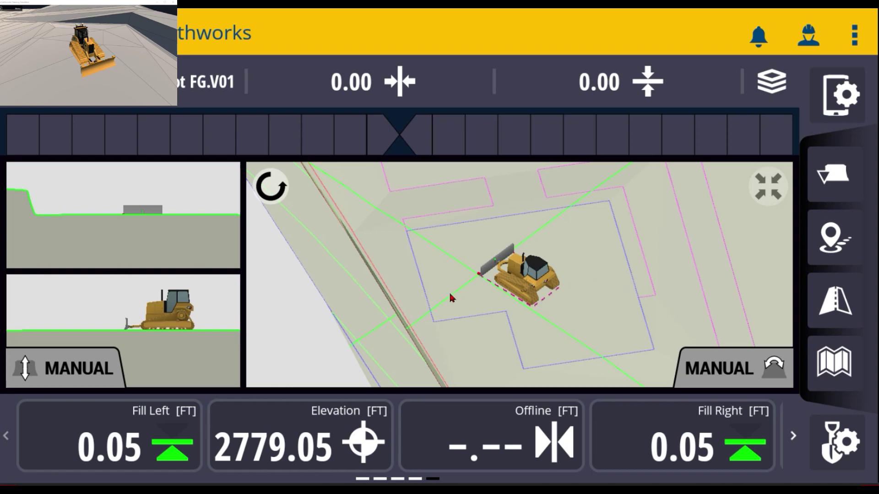
# Step: Set the screen layout to One View with View 1 as 3D and apply it
pyautogui.click(835, 102)
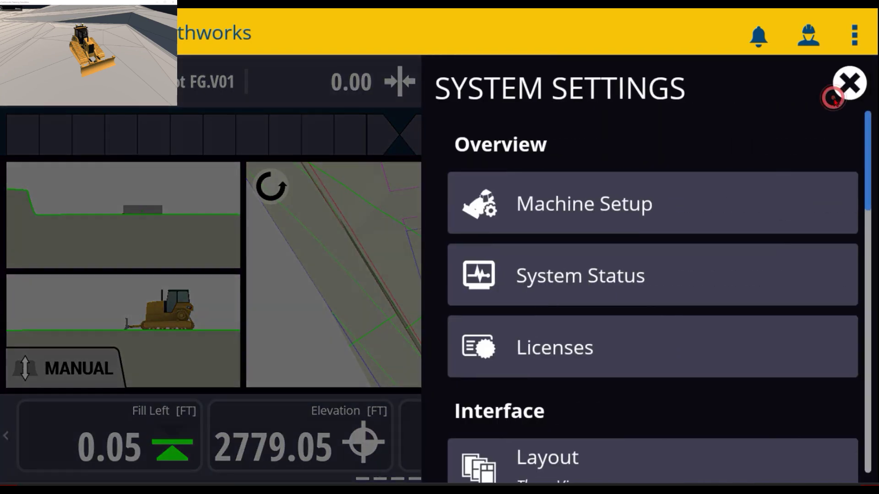
pyautogui.scroll(-6, 741, 274)
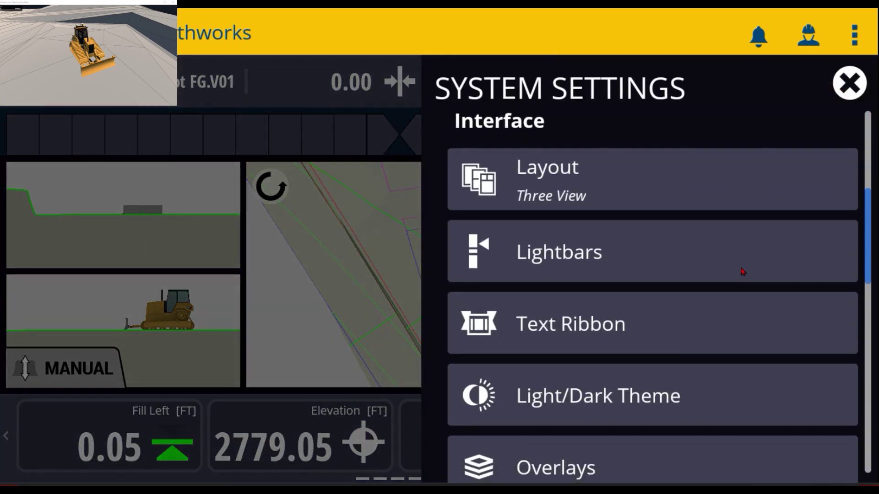
pyautogui.scroll(-3, 741, 272)
pyautogui.scroll(7, 741, 272)
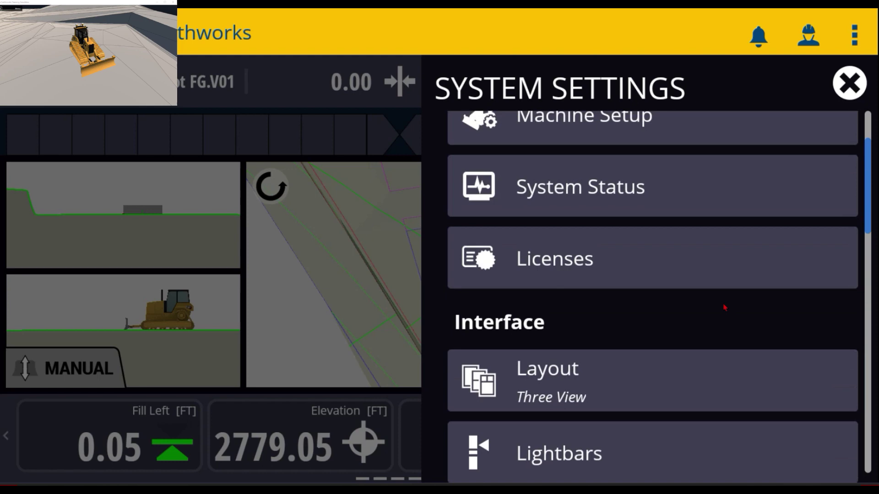
pyautogui.click(685, 382)
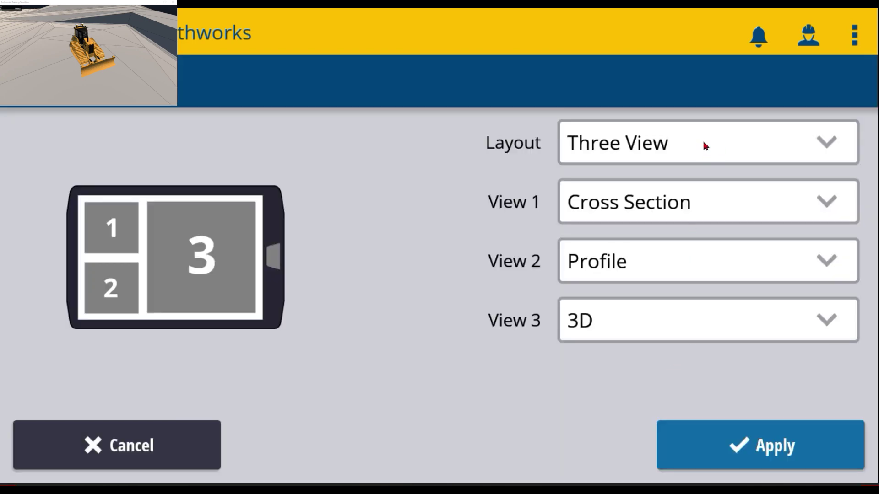
pyautogui.click(619, 149)
pyautogui.click(624, 203)
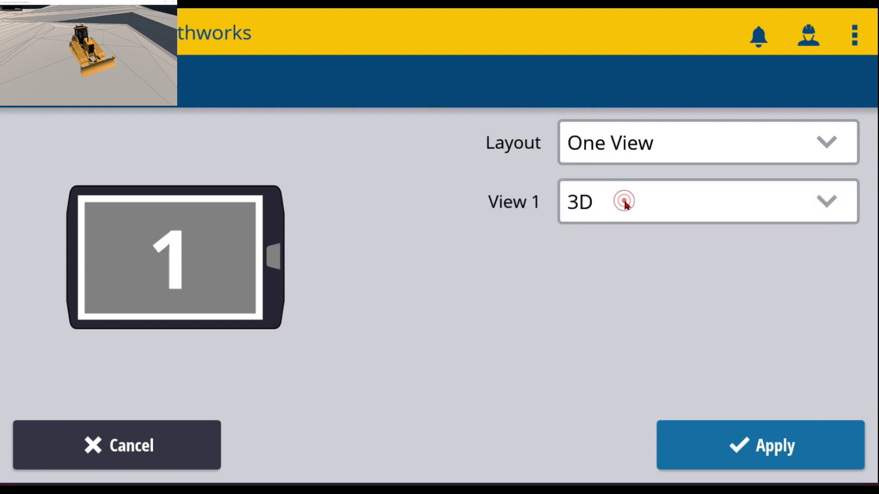
pyautogui.click(642, 199)
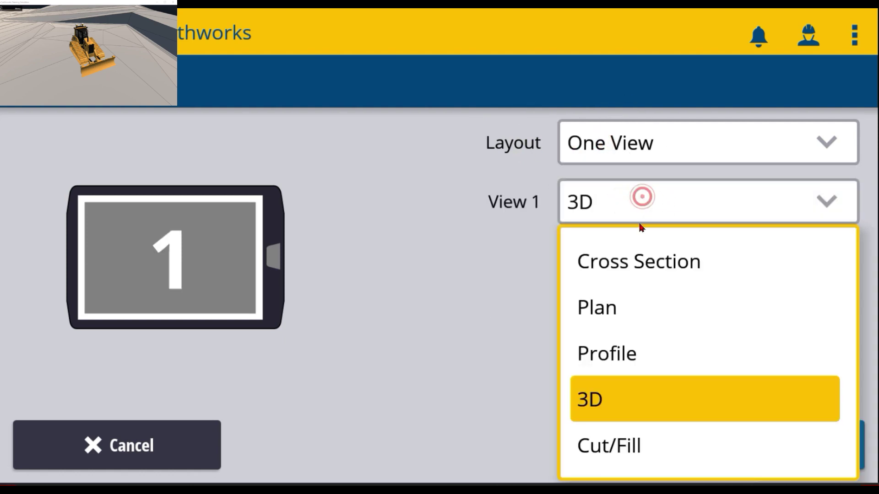
pyautogui.click(619, 195)
pyautogui.click(774, 453)
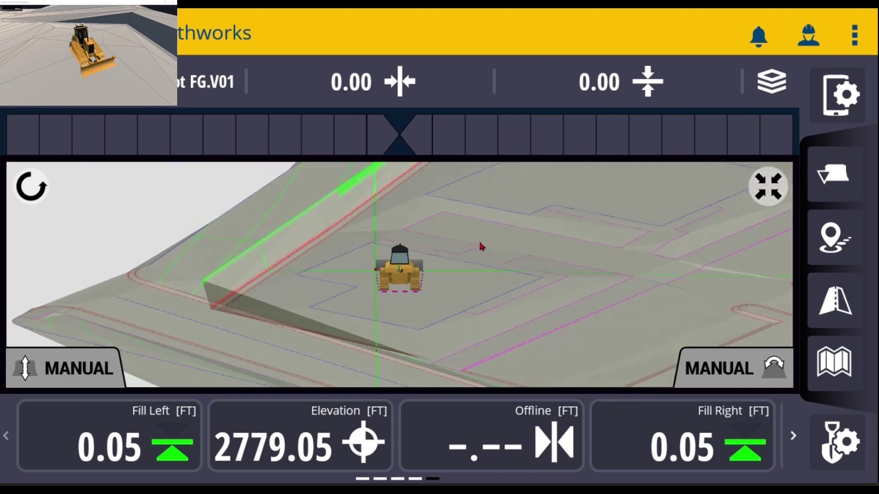
# Step: Use the map's Change View option to switch the single 3D view to Plan
pyautogui.moveTo(482, 247); pyautogui.dragTo(530, 318)
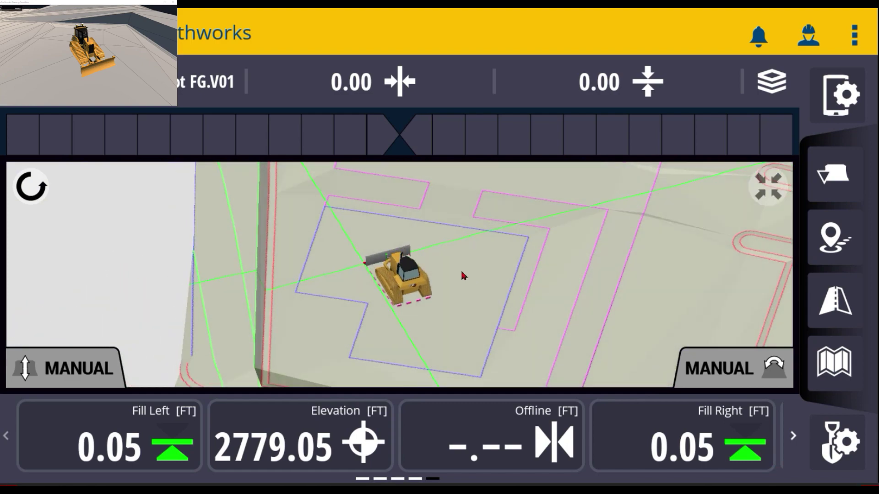
pyautogui.moveTo(462, 276); pyautogui.dragTo(465, 298)
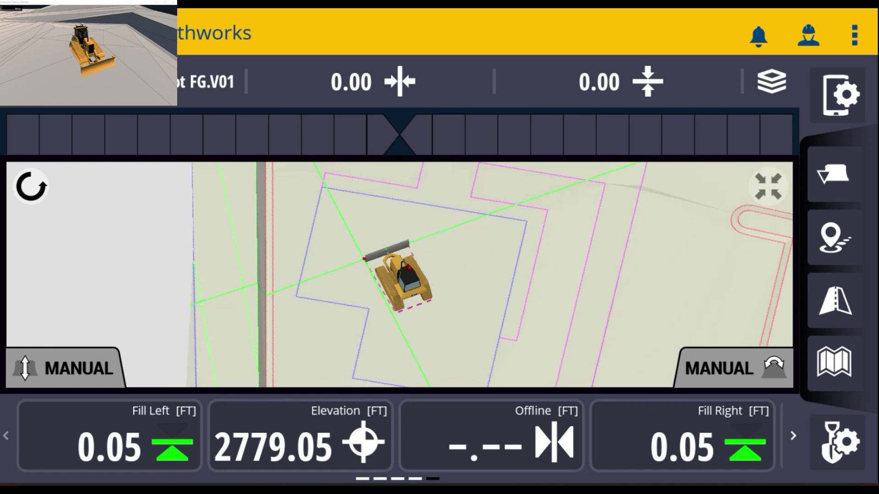
pyautogui.click(484, 296)
pyautogui.click(483, 282)
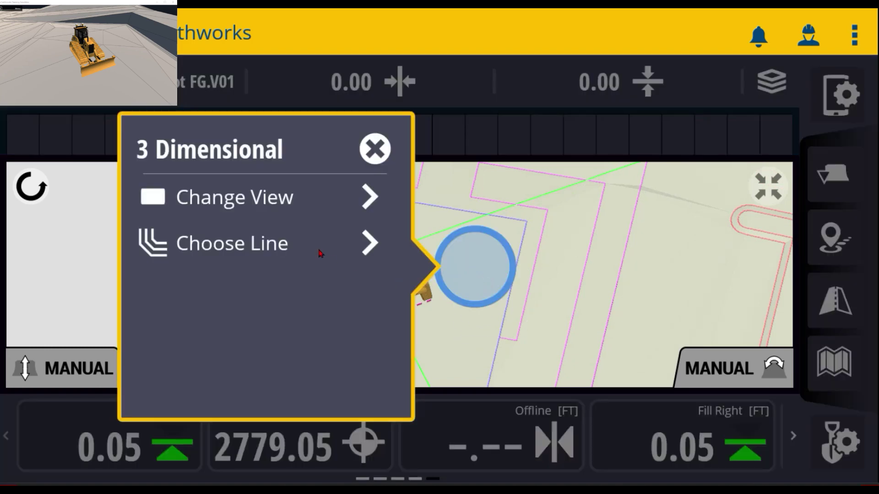
pyautogui.click(272, 198)
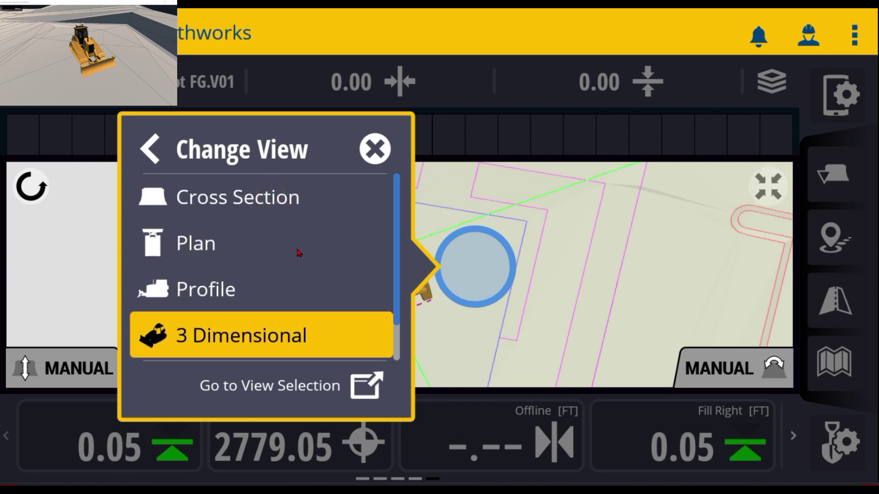
pyautogui.scroll(-1, 299, 253)
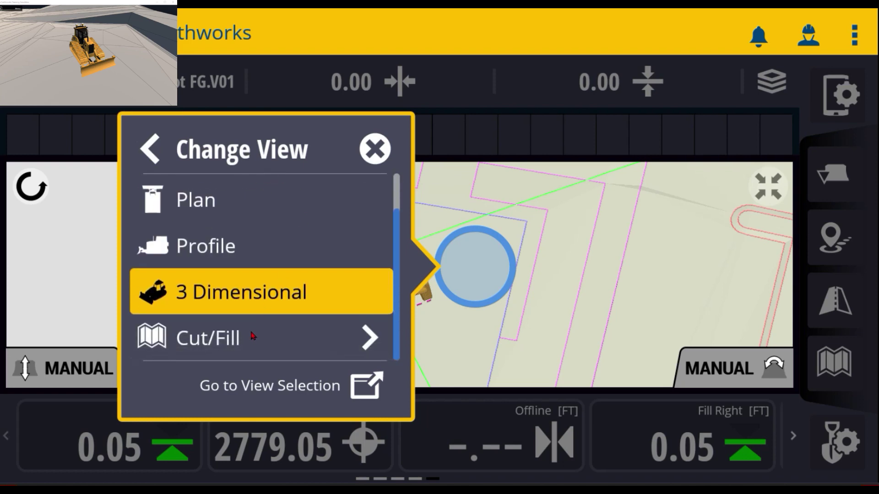
pyautogui.scroll(1, 236, 247)
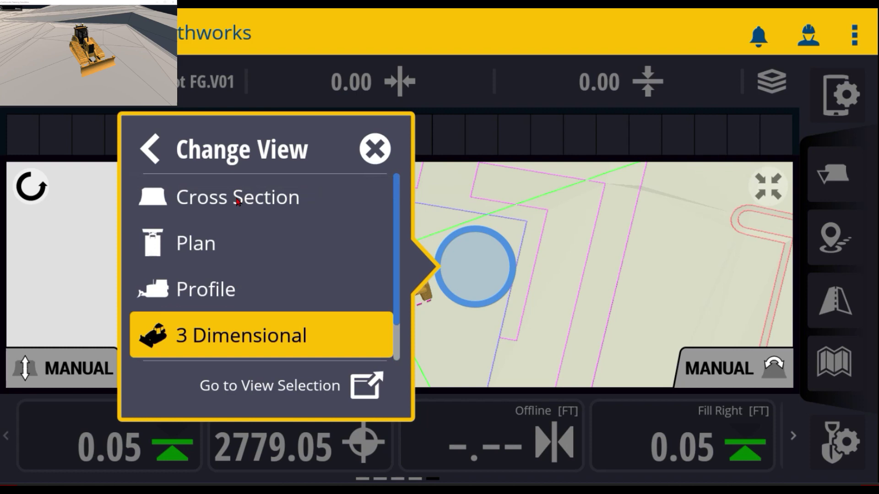
pyautogui.click(206, 244)
pyautogui.click(445, 273)
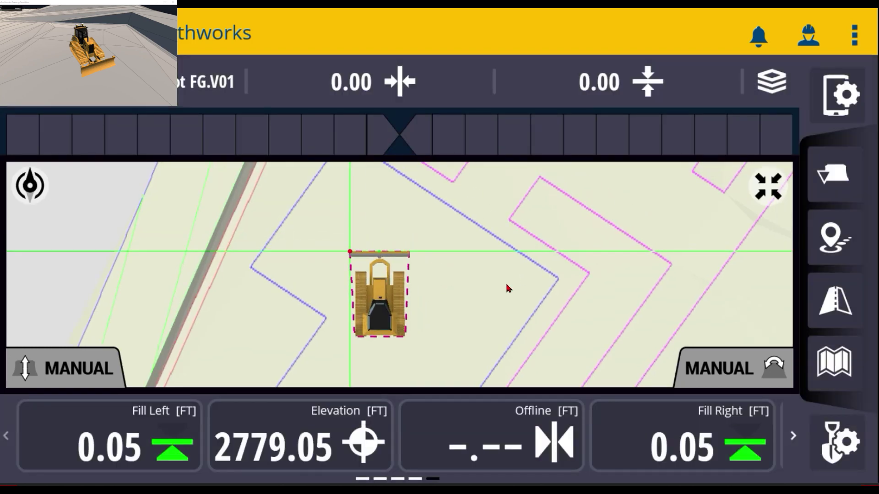
# Step: Apply the Two View layout with Cross Section on the left and Profile on the right
pyautogui.click(846, 97)
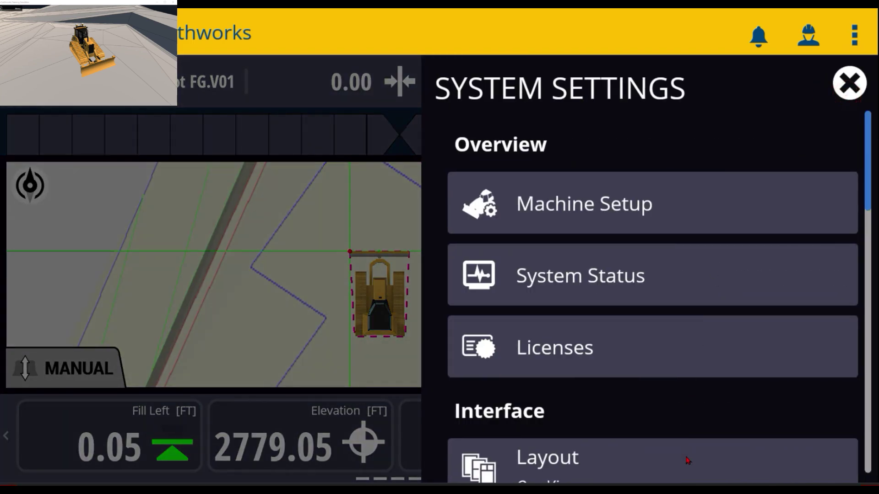
pyautogui.click(686, 458)
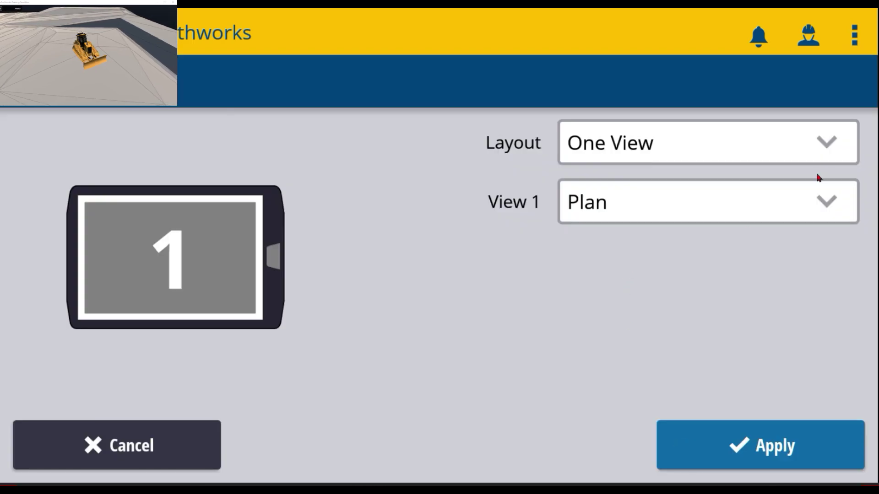
pyautogui.click(826, 143)
pyautogui.click(705, 254)
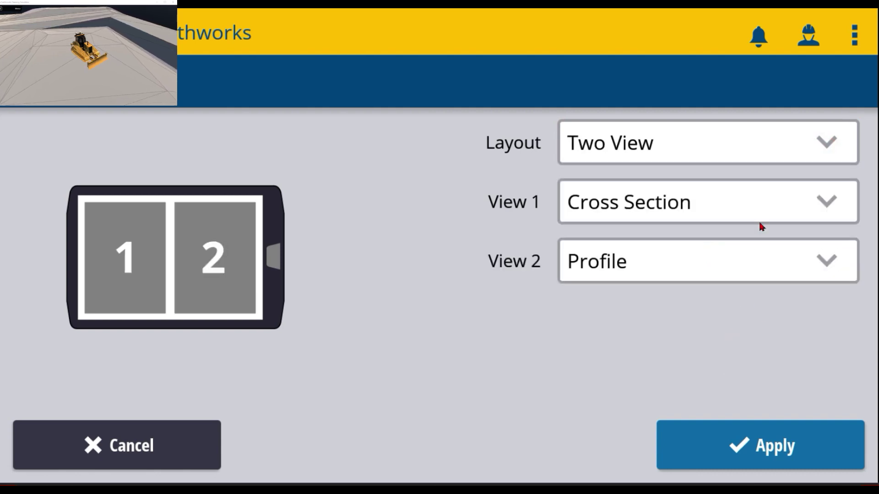
pyautogui.click(749, 442)
pyautogui.click(532, 279)
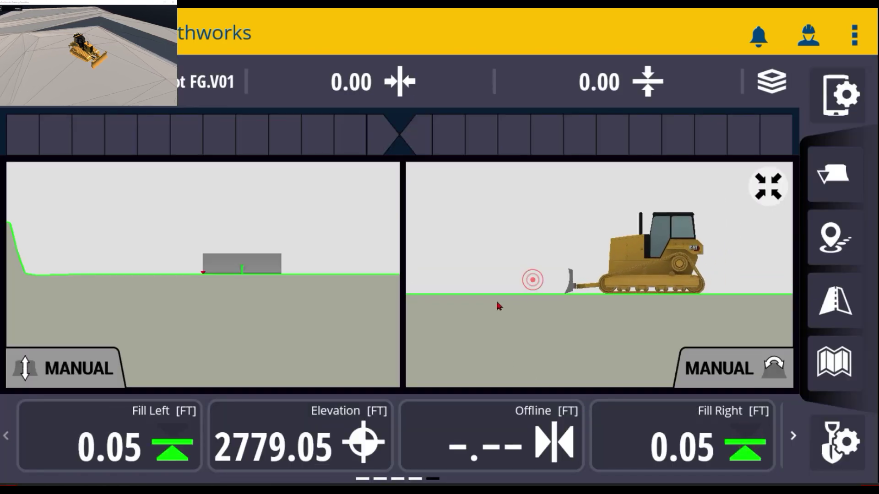
# Step: Change the right-hand Profile view to 3 Dimensional and reframe both views around the dozer
pyautogui.click(546, 312)
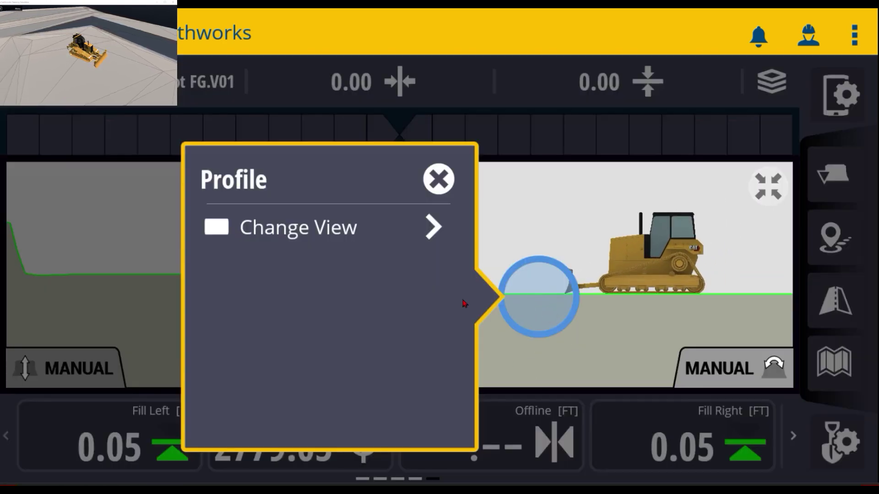
pyautogui.click(342, 229)
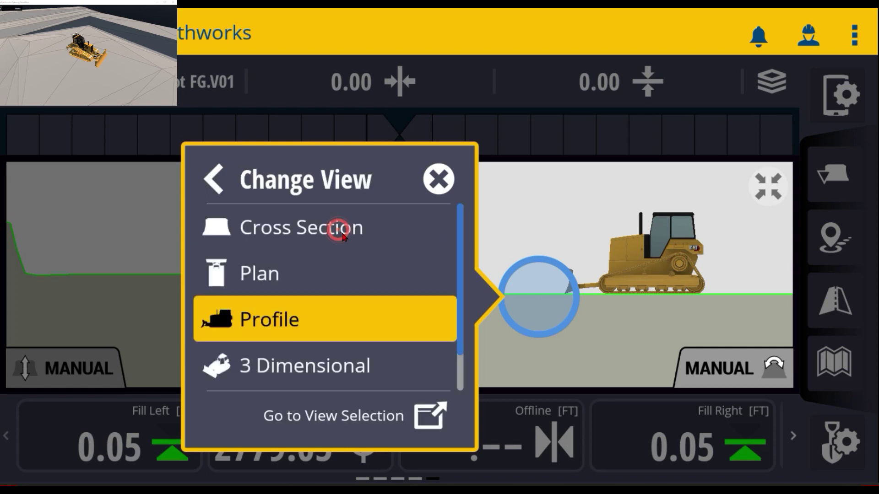
pyautogui.click(318, 360)
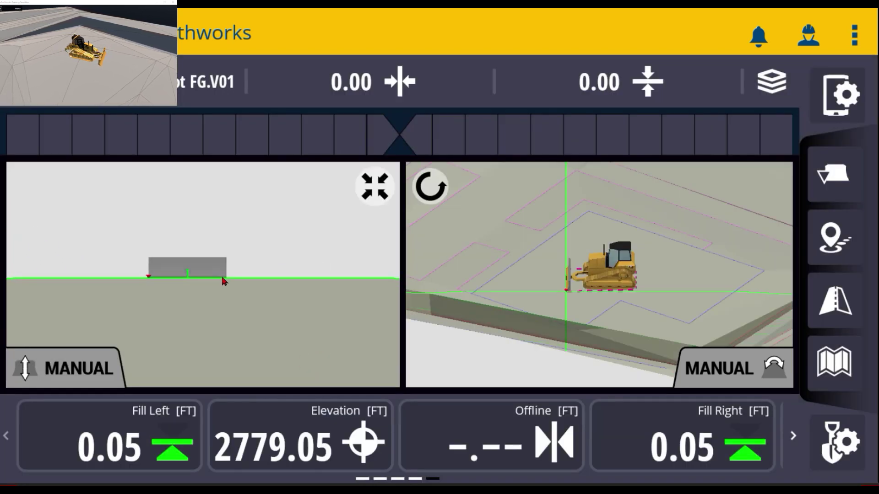
pyautogui.click(675, 284)
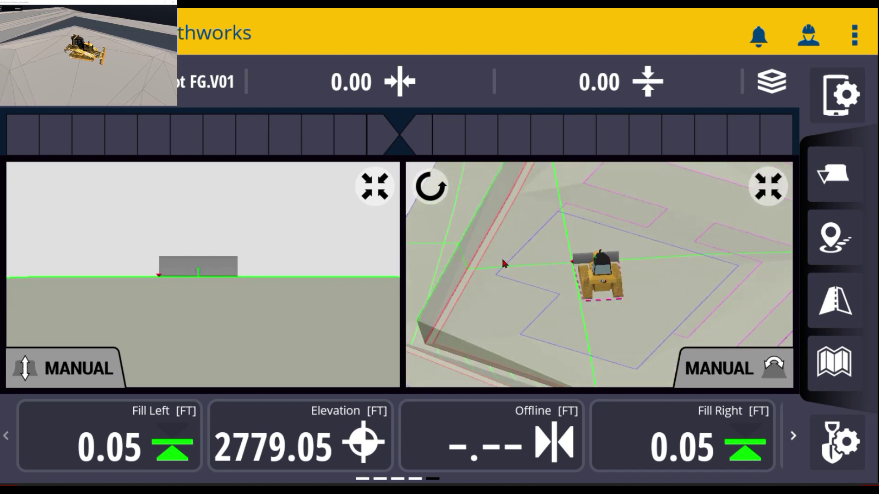
pyautogui.click(134, 276)
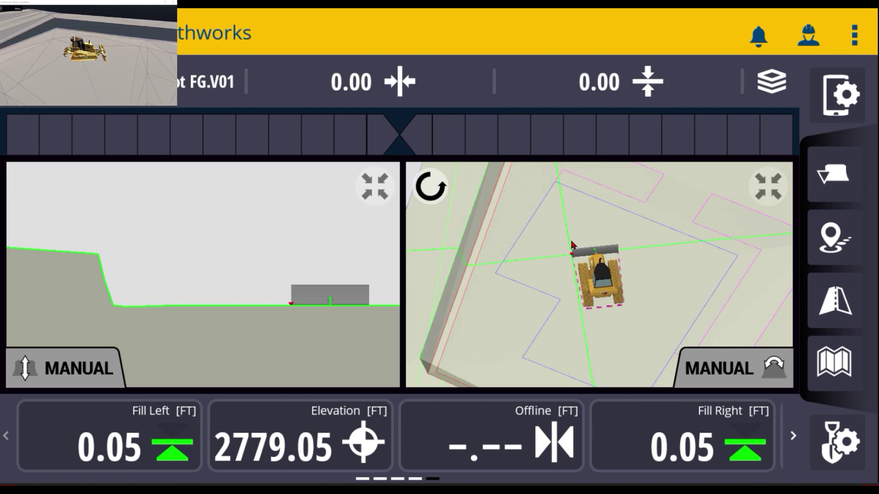
pyautogui.moveTo(328, 310); pyautogui.dragTo(216, 333)
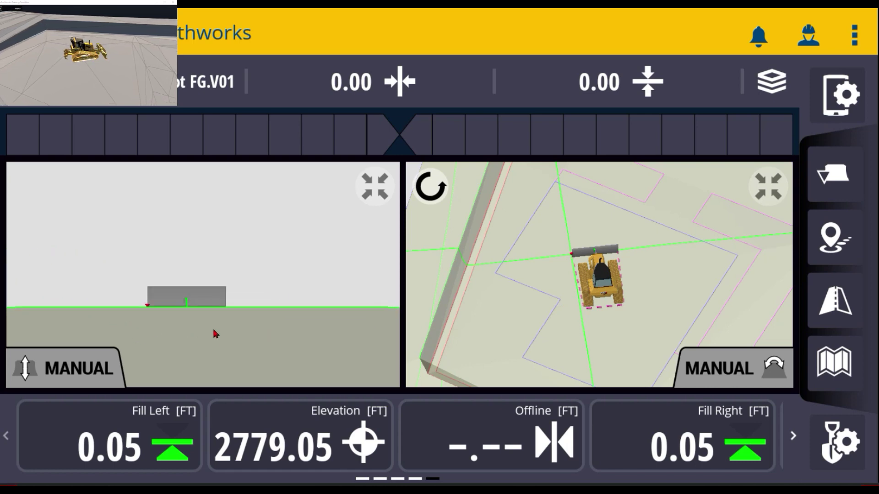
pyautogui.moveTo(500, 317); pyautogui.dragTo(517, 341)
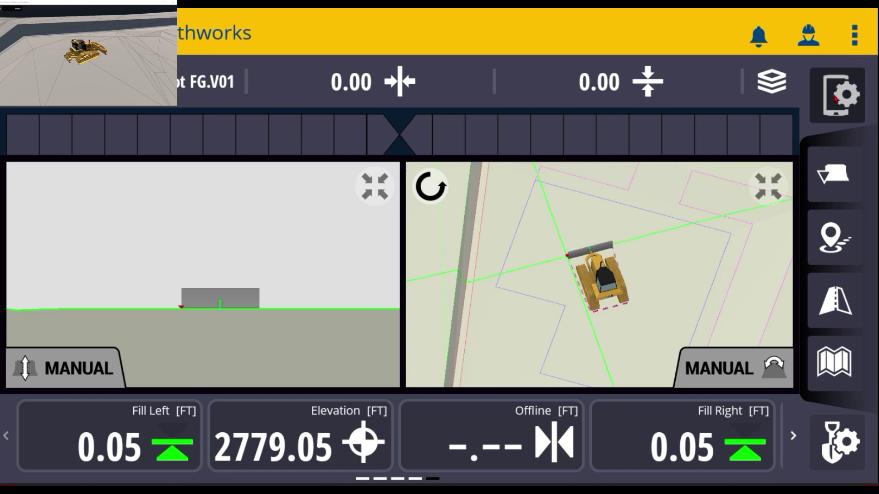
# Step: In Lightbar settings, switch off the center Offline Left/Right lightbar and confirm
pyautogui.click(835, 98)
pyautogui.scroll(-3, 716, 414)
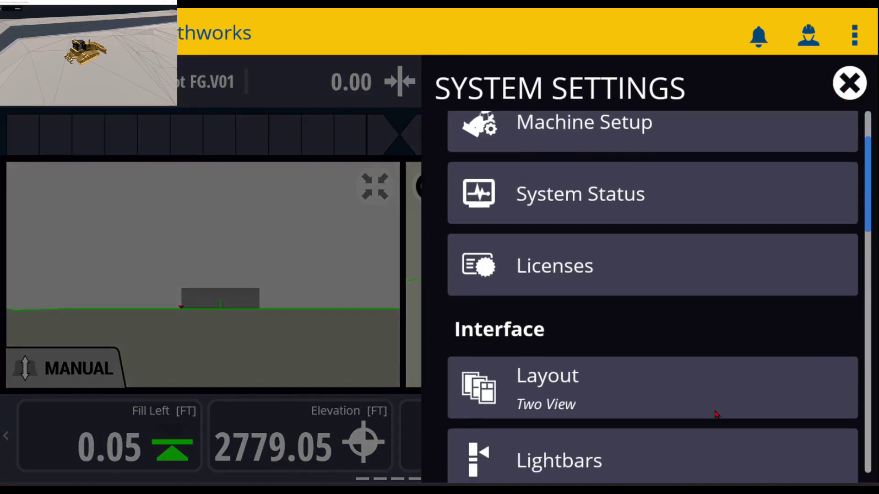
pyautogui.click(698, 390)
pyautogui.click(826, 202)
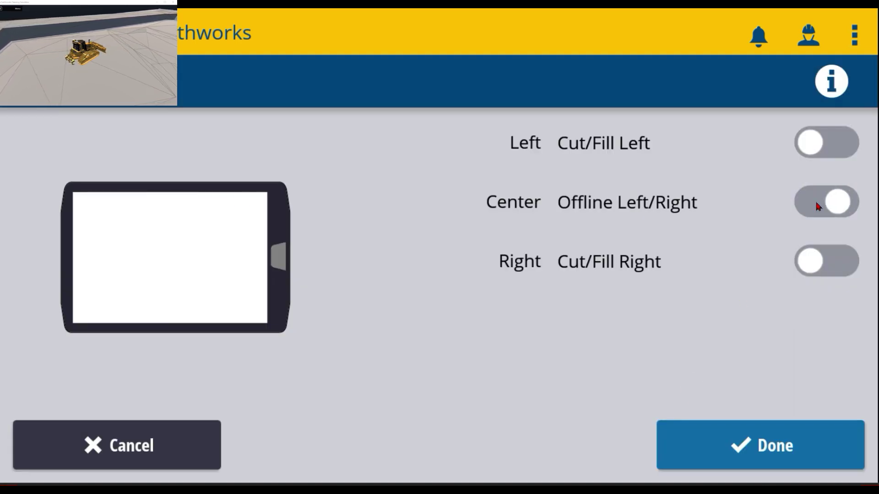
pyautogui.click(753, 430)
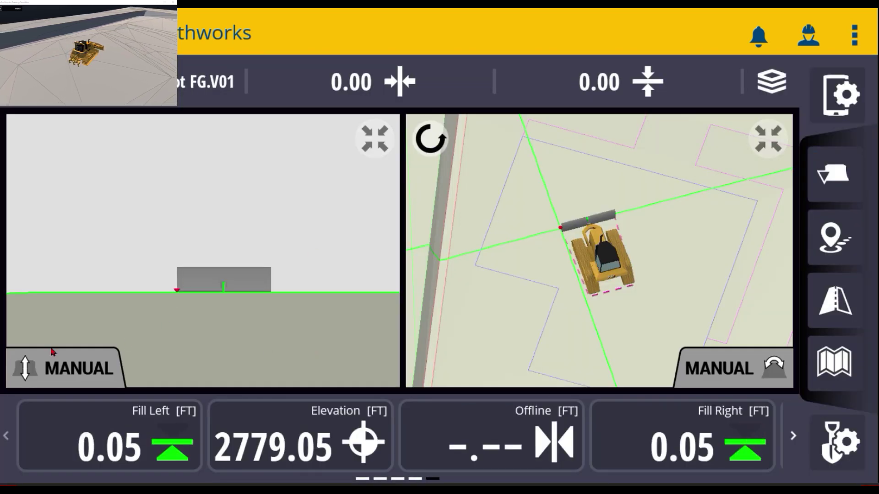
# Step: Toggle blade control to automatic and back, leaving both views in MANUAL with the blade on grade
pyautogui.click(68, 370)
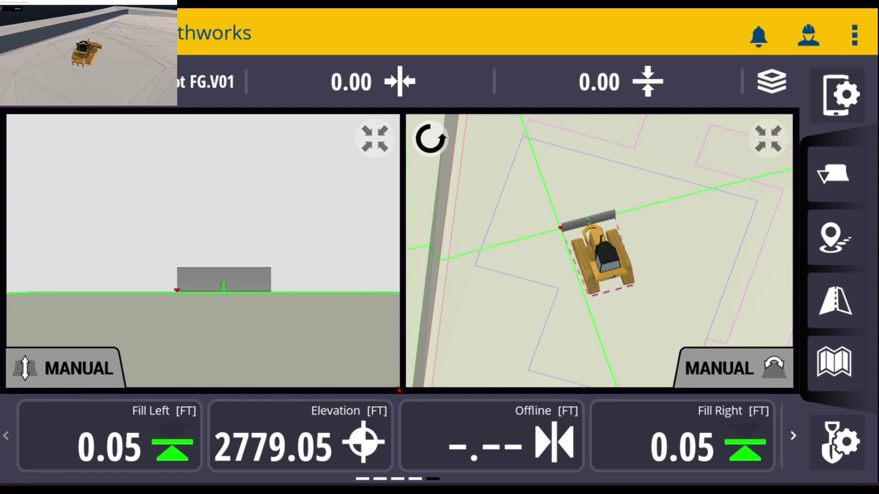
pyautogui.click(738, 365)
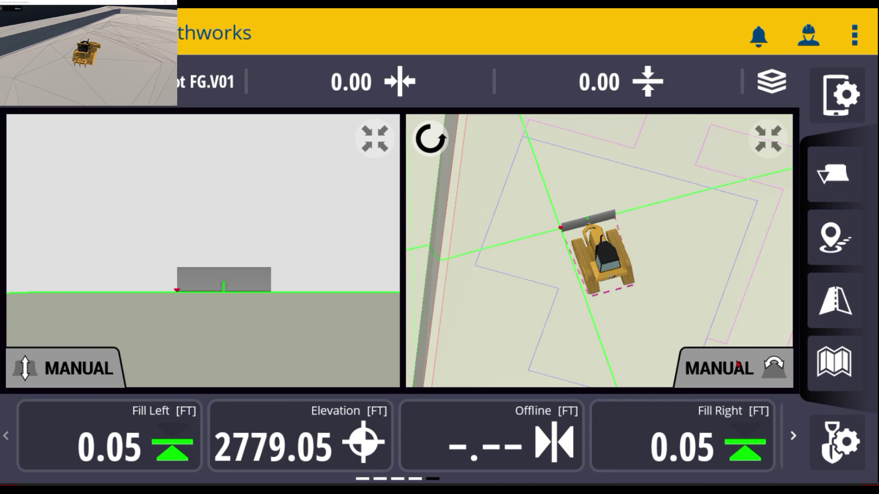
pyautogui.click(44, 372)
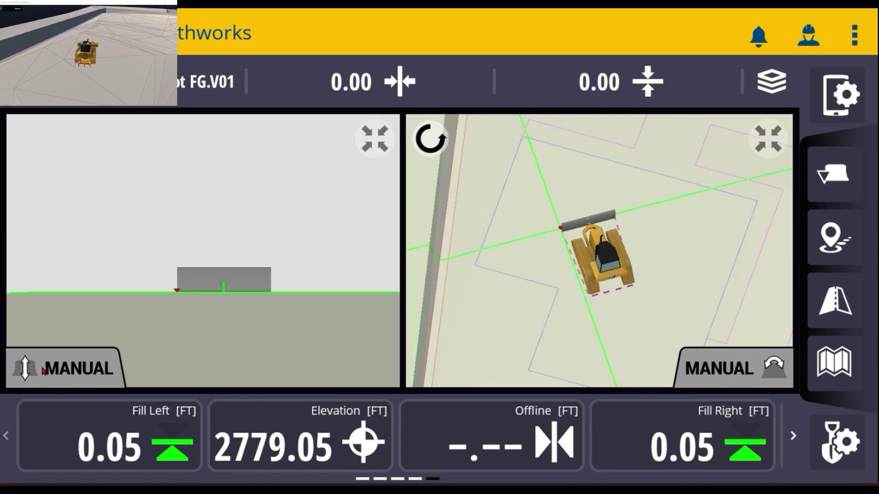
pyautogui.press('a')
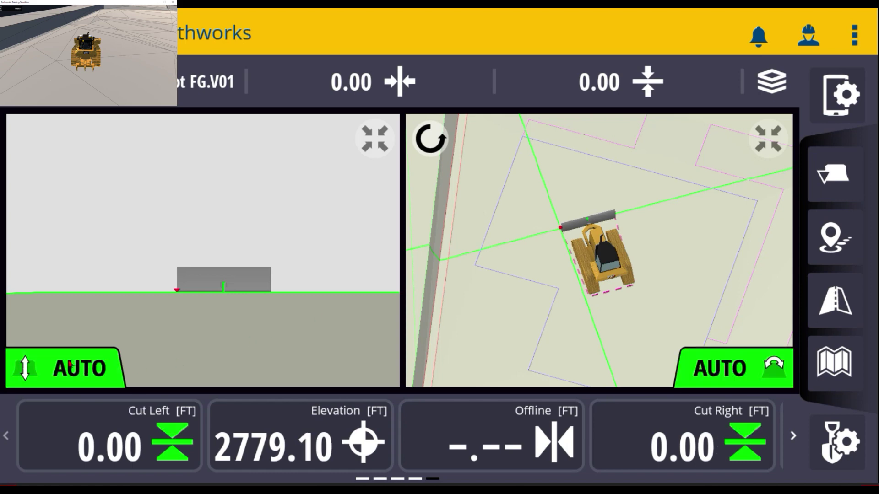
pyautogui.click(762, 370)
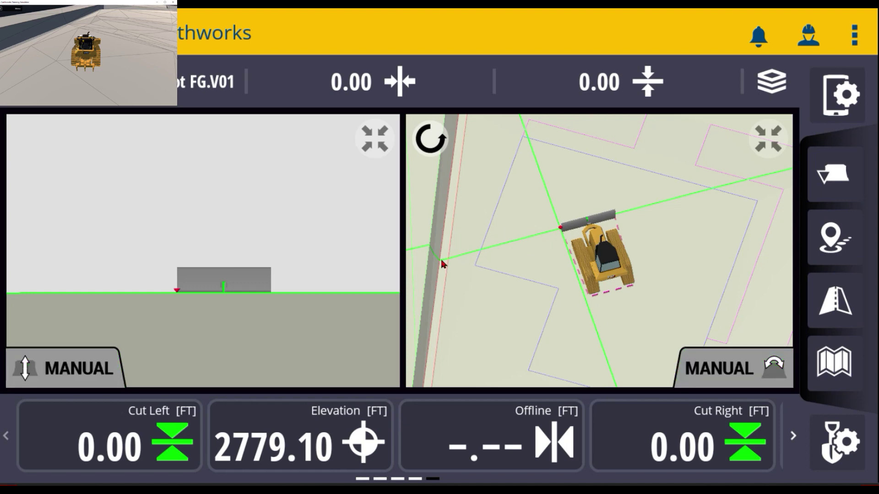
# Step: Rotate and tilt the plan view, then reset it to top-down with the dozer facing up
pyautogui.moveTo(650, 272); pyautogui.dragTo(569, 319)
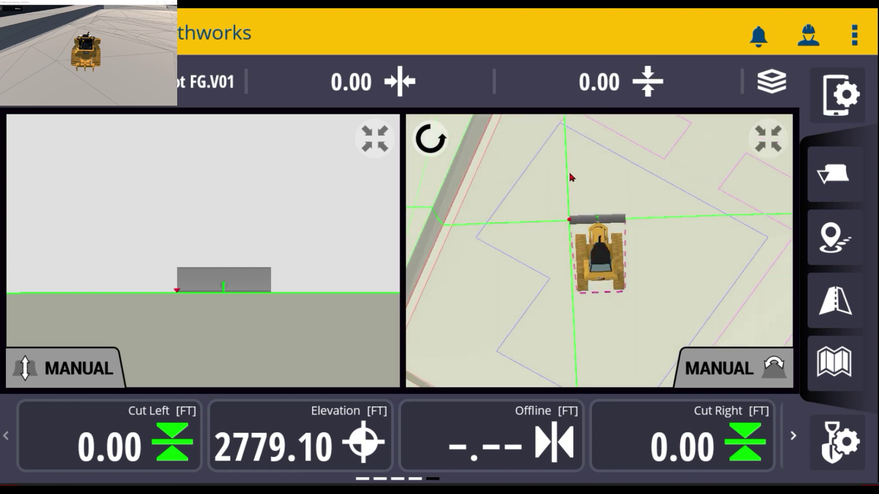
pyautogui.moveTo(628, 259); pyautogui.dragTo(631, 290)
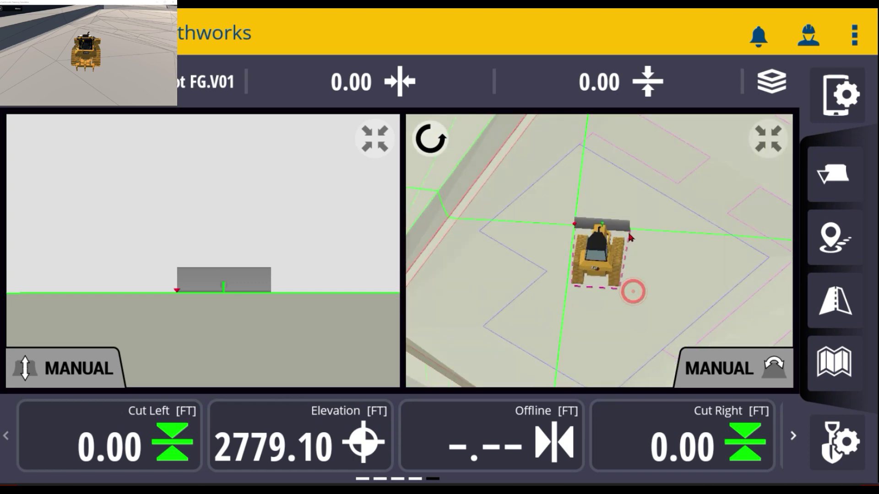
pyautogui.scroll(5, 625, 281)
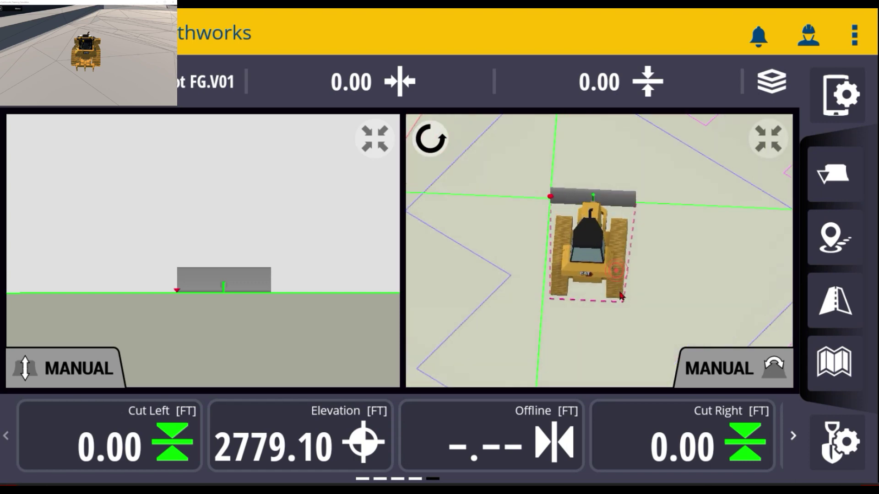
pyautogui.moveTo(613, 271); pyautogui.dragTo(654, 286)
pyautogui.click(657, 255)
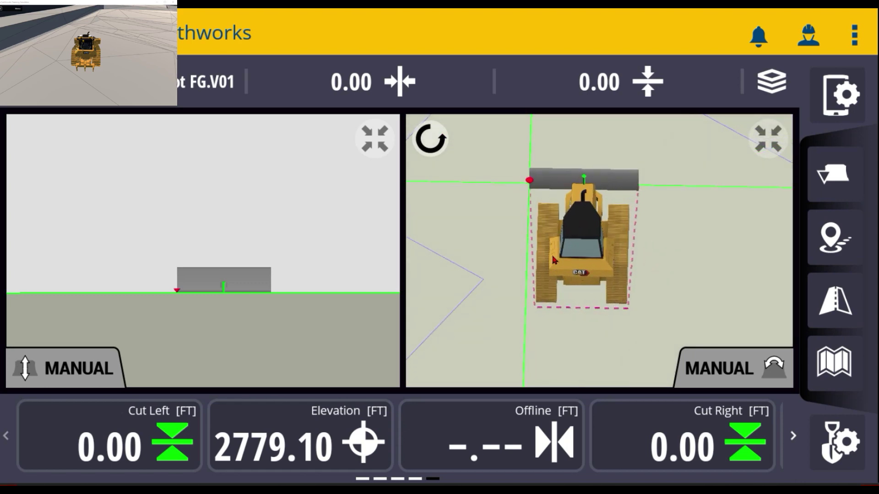
# Step: Set the blade reference point to the right blade tip
pyautogui.click(831, 176)
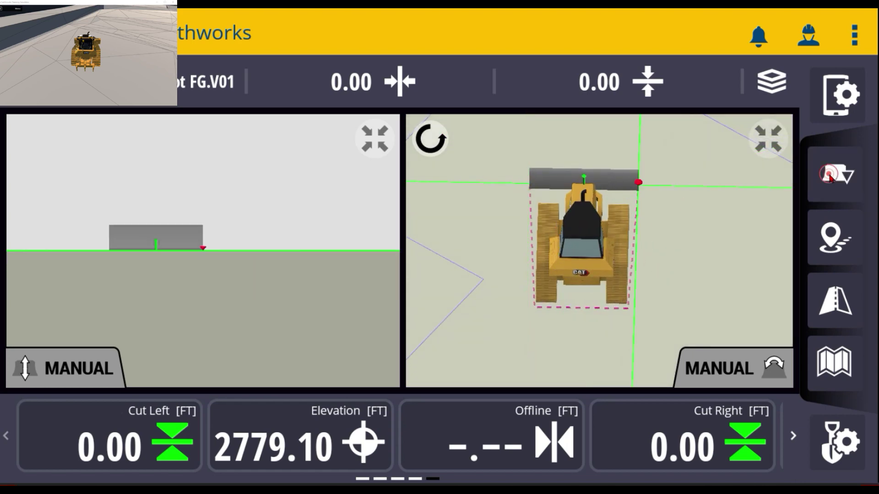
pyautogui.click(835, 178)
pyautogui.click(838, 175)
pyautogui.click(839, 174)
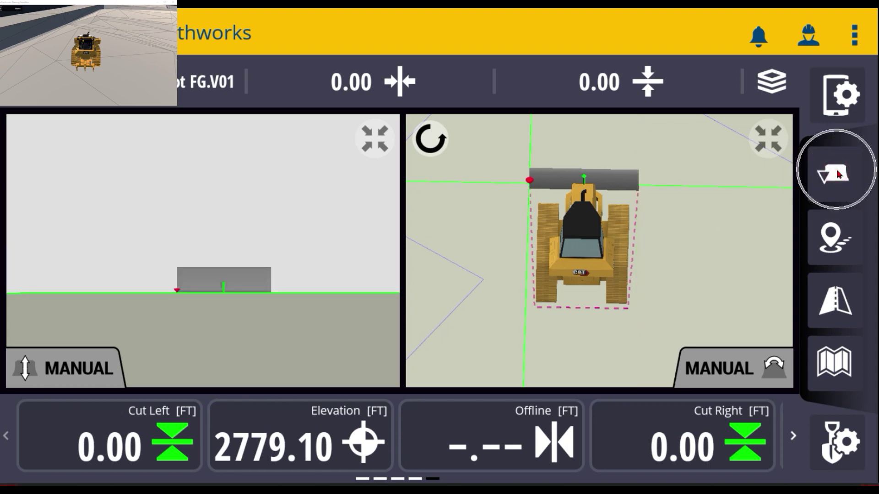
# Step: Orbit the 3-D view to an oblique angle on the dozer
pyautogui.moveTo(705, 236); pyautogui.dragTo(767, 221)
pyautogui.moveTo(691, 191); pyautogui.dragTo(644, 310)
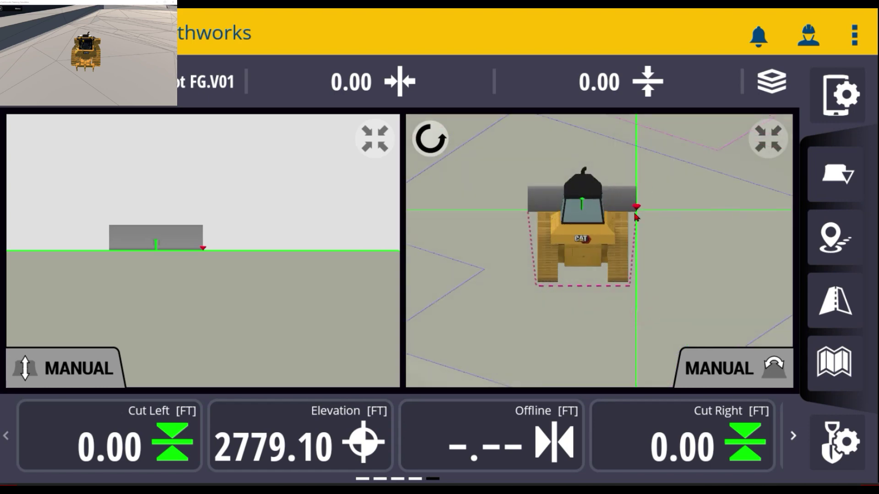
pyautogui.moveTo(622, 238); pyautogui.dragTo(655, 251)
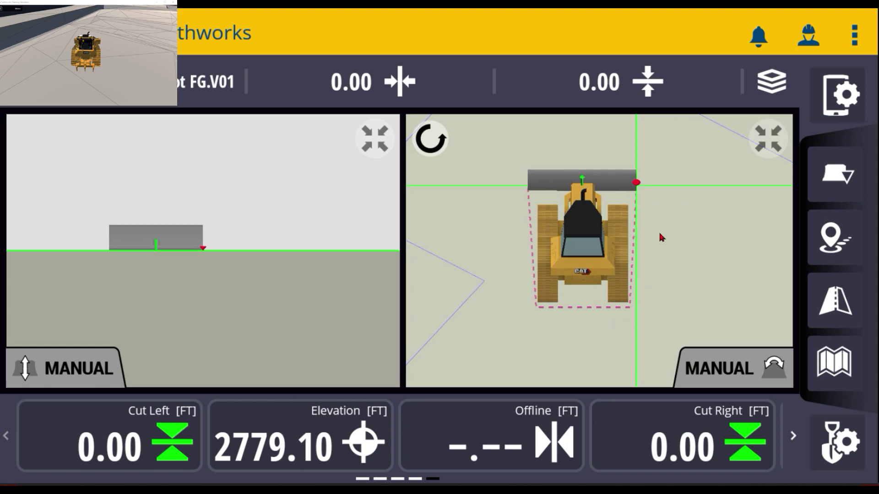
pyautogui.moveTo(658, 236); pyautogui.dragTo(654, 215)
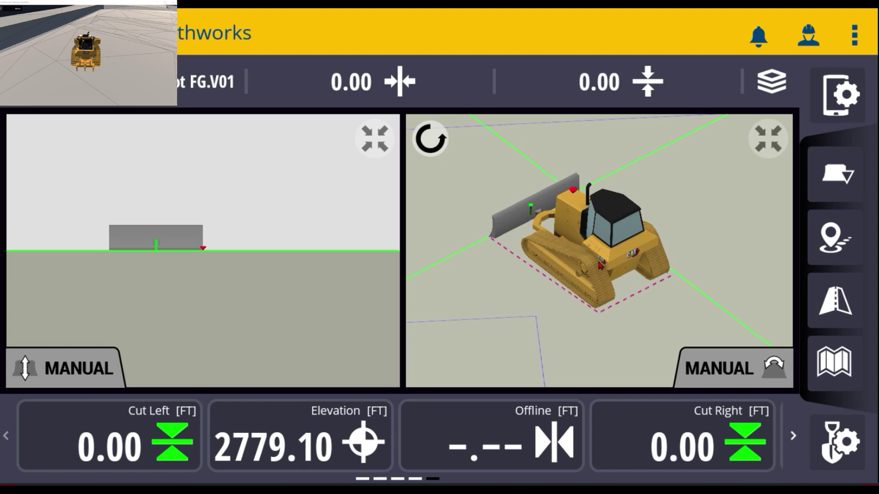
pyautogui.moveTo(685, 298); pyautogui.dragTo(662, 304)
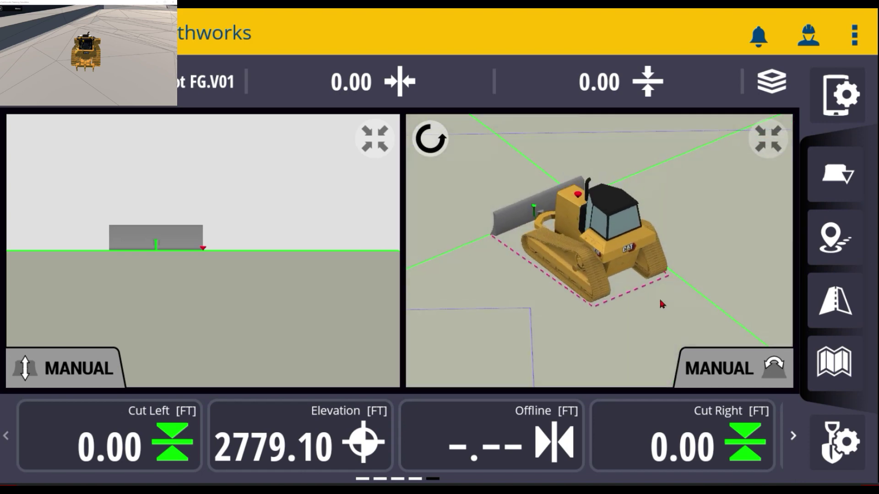
# Step: In the display layer settings, leave the Focus/Vertical Guidance Point layer on
pyautogui.click(773, 92)
pyautogui.click(772, 84)
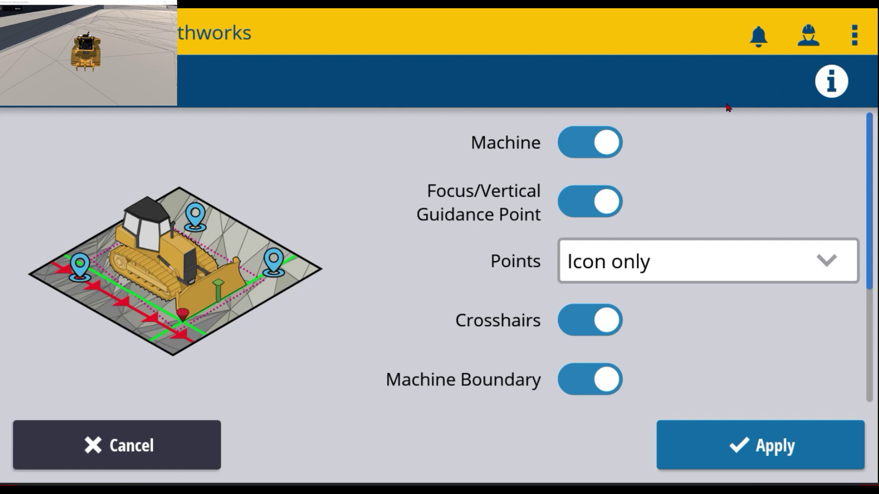
pyautogui.scroll(-4, 614, 239)
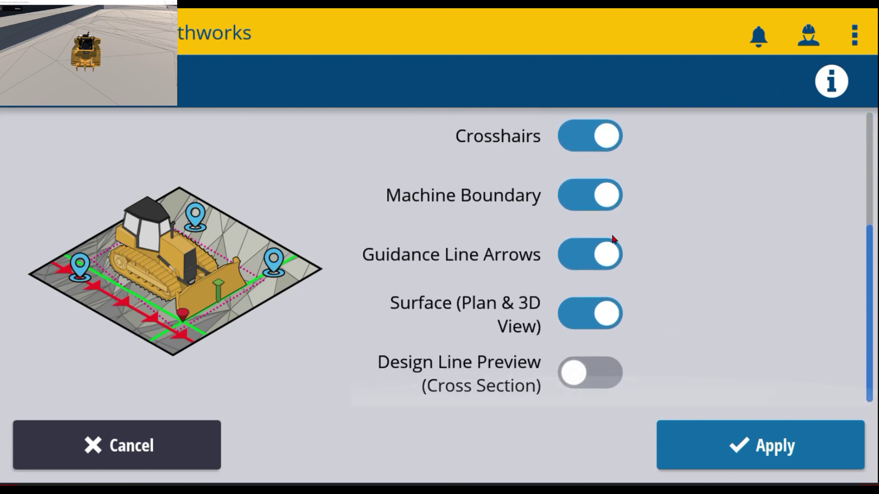
pyautogui.scroll(3, 614, 239)
pyautogui.scroll(1, 614, 239)
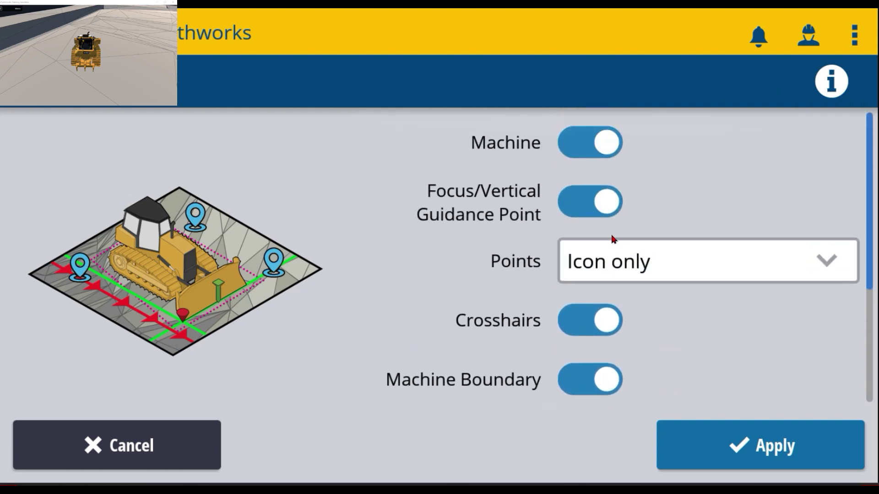
pyautogui.click(579, 210)
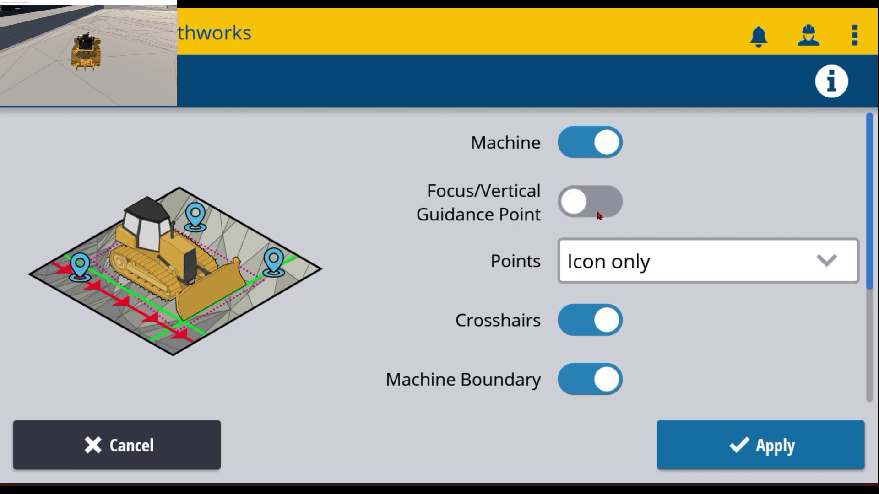
pyautogui.click(599, 214)
# Step: Turn off the Crosshairs and Machine Boundary layers and apply the changes
pyautogui.scroll(-3, 600, 206)
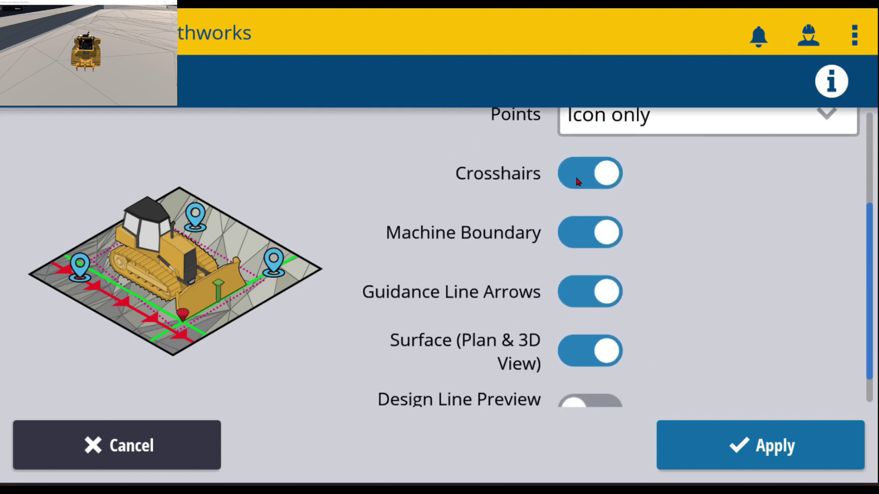
pyautogui.click(579, 182)
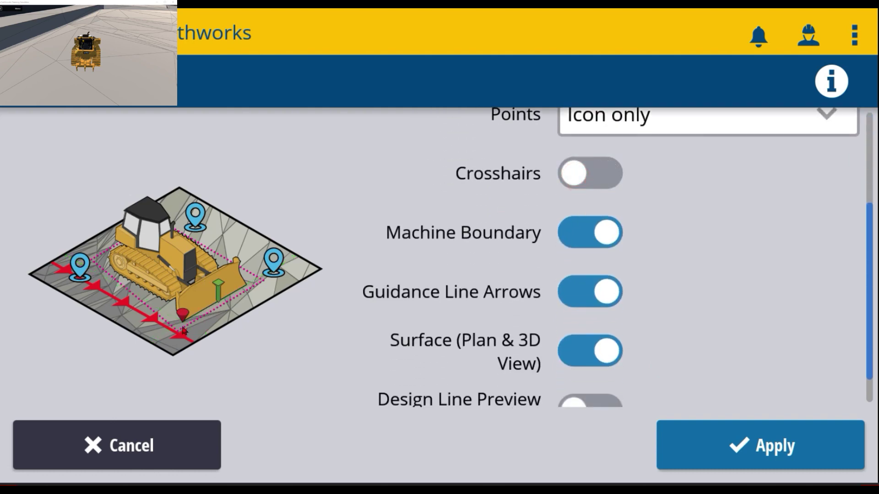
pyautogui.click(580, 237)
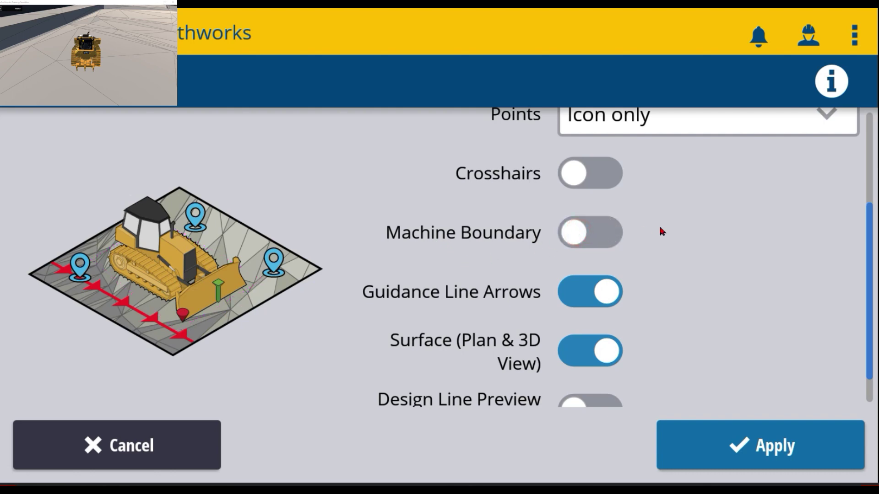
pyautogui.scroll(-1, 684, 266)
pyautogui.scroll(4, 684, 267)
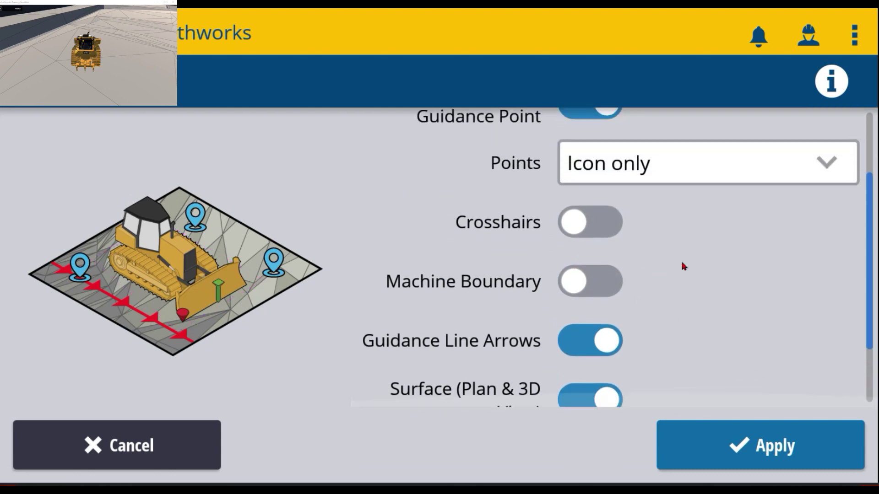
pyautogui.click(731, 437)
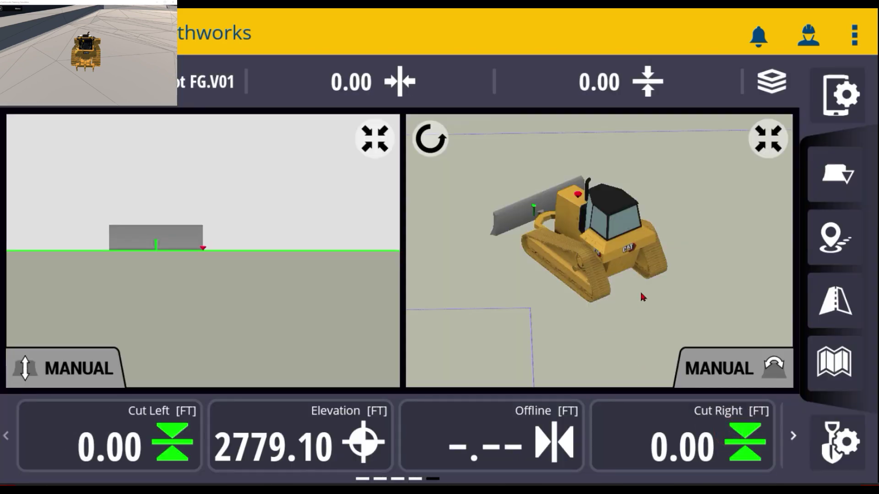
# Step: Switch the right view to perspective, then orbit and pan to see the dozer obliquely beside the slope
pyautogui.click(768, 138)
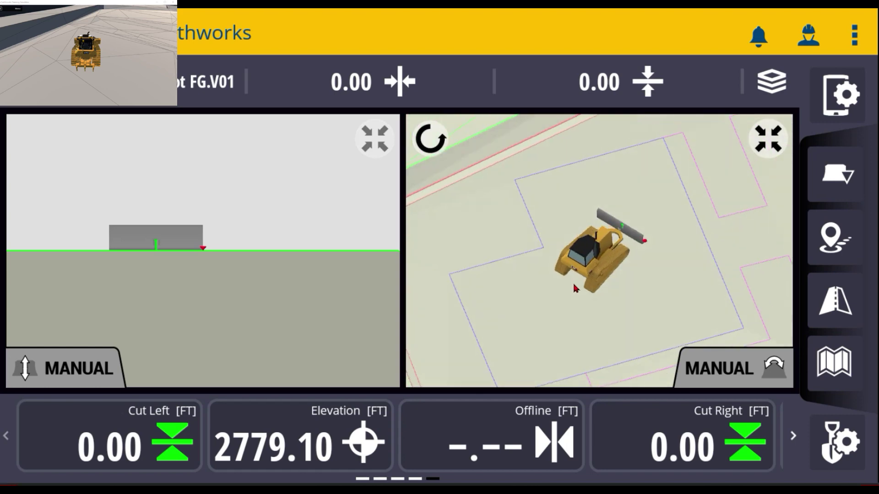
pyautogui.moveTo(686, 298); pyautogui.dragTo(487, 259)
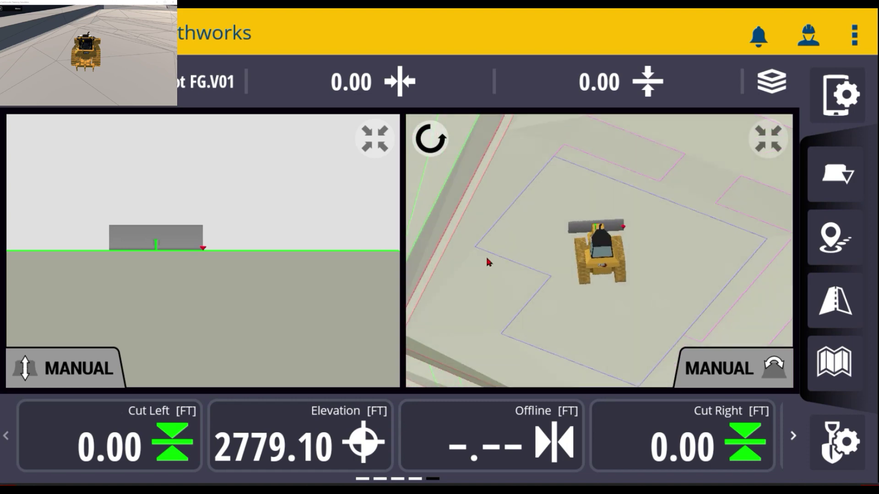
pyautogui.click(433, 150)
pyautogui.moveTo(435, 167); pyautogui.dragTo(519, 278)
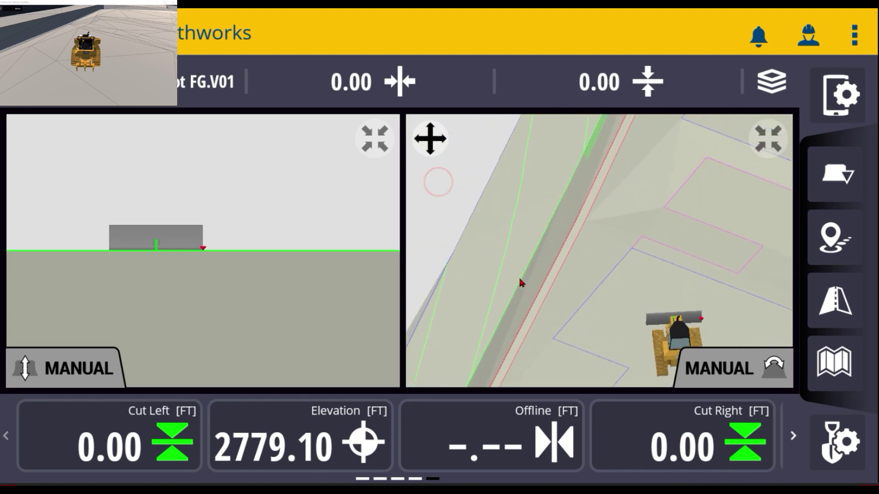
pyautogui.click(433, 147)
pyautogui.moveTo(646, 365); pyautogui.dragTo(732, 192)
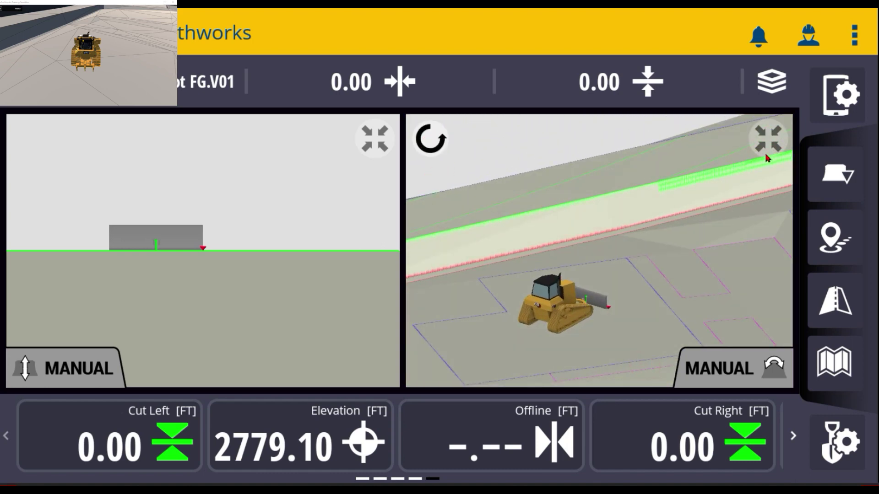